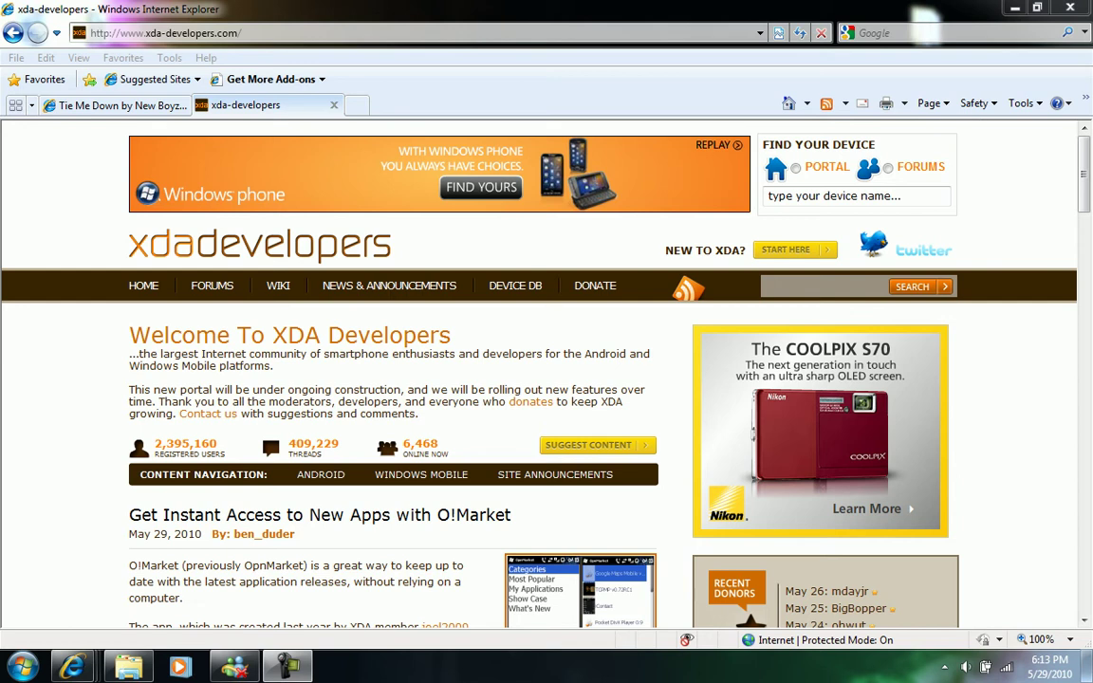
Glance at the Slacker radio tab, then return to the xda-developers tab
key(ctrl+Tab)
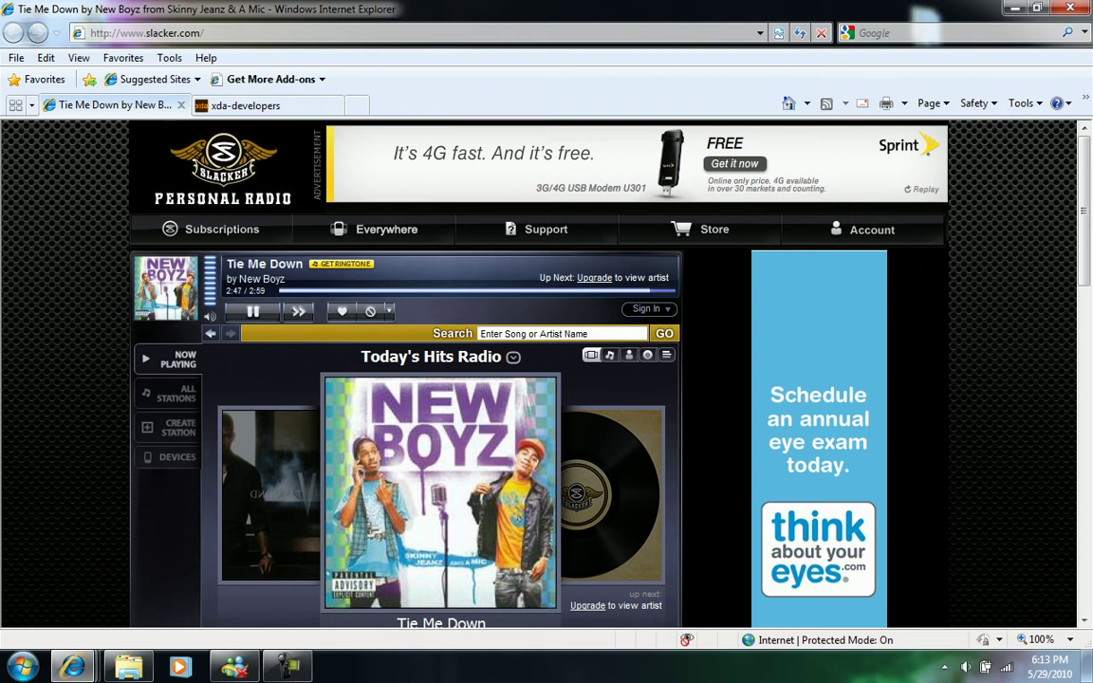
key(ctrl+Tab)
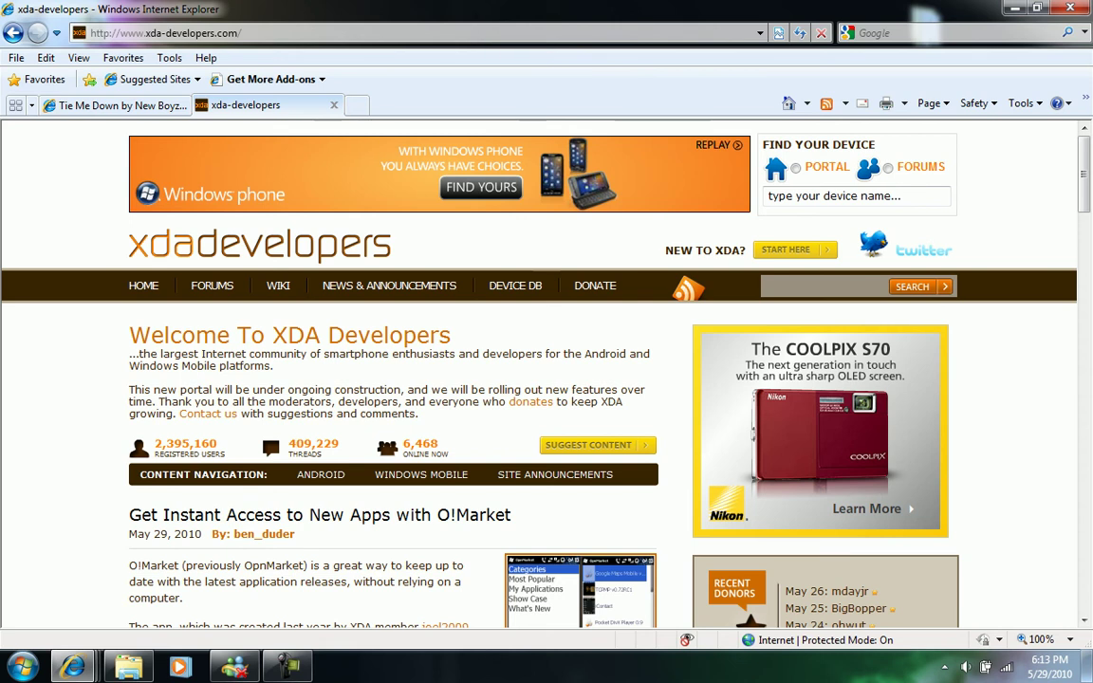
click(1015, 9)
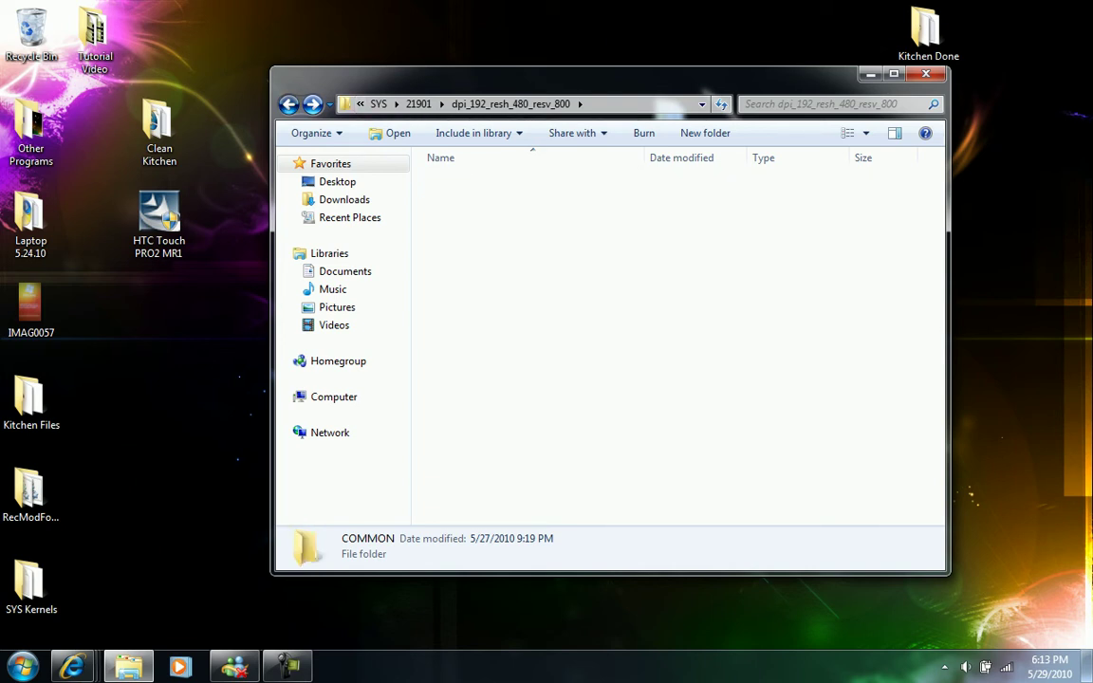
key(BackSpace)
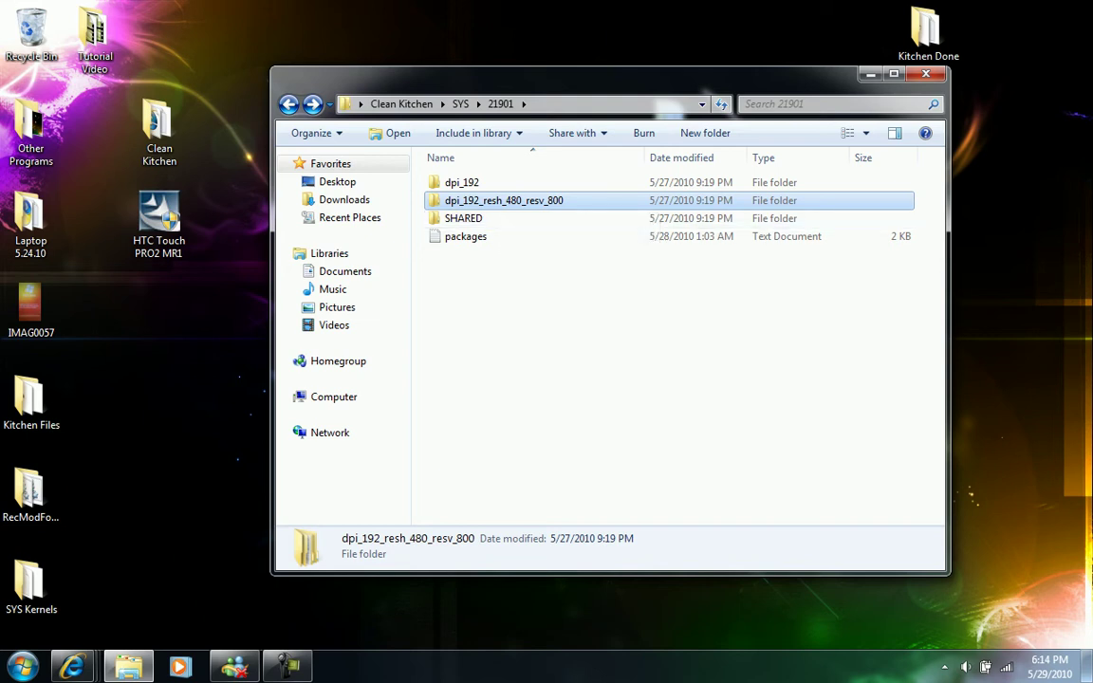
key(Return)
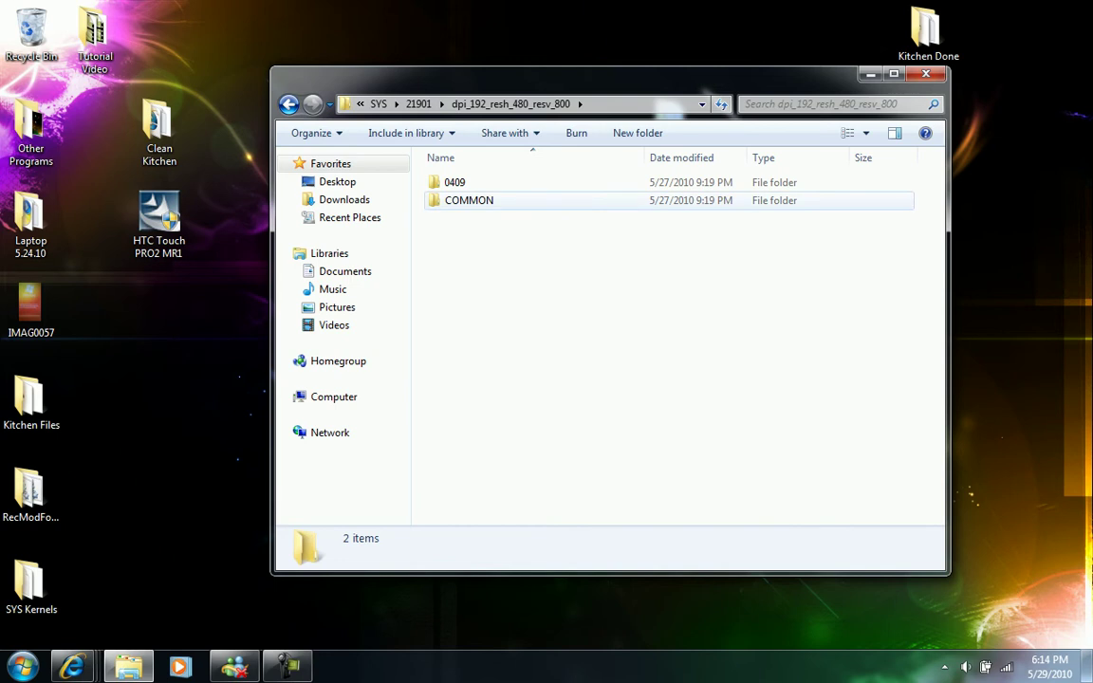
double_click(455, 183)
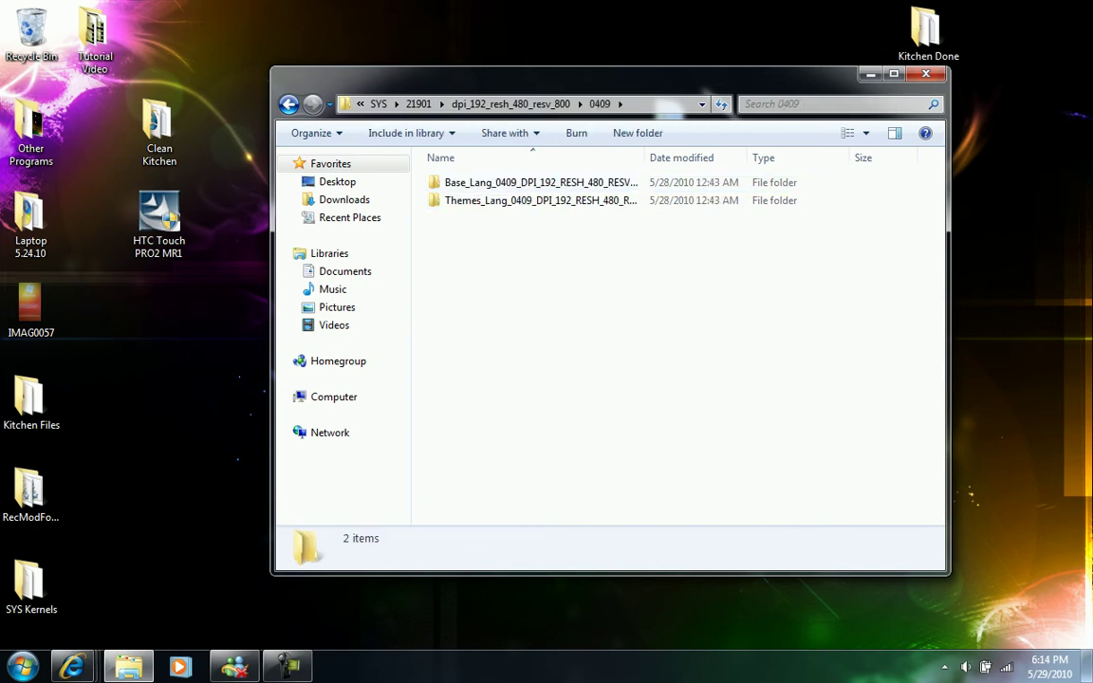
double_click(645, 157)
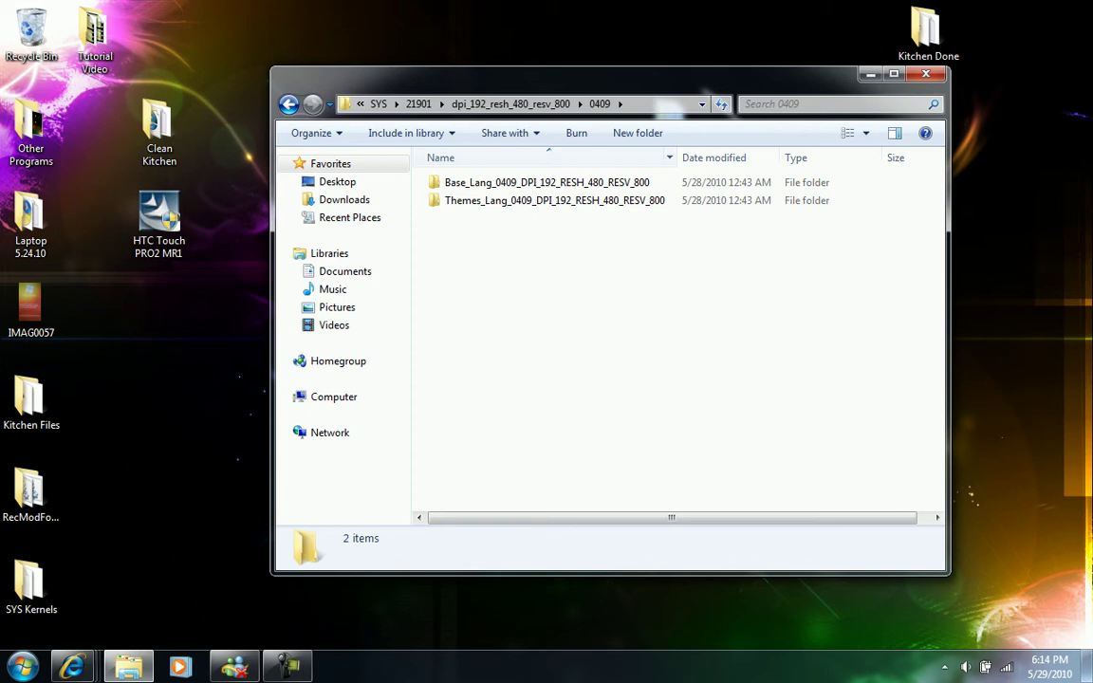
drag(676, 157, 703, 158)
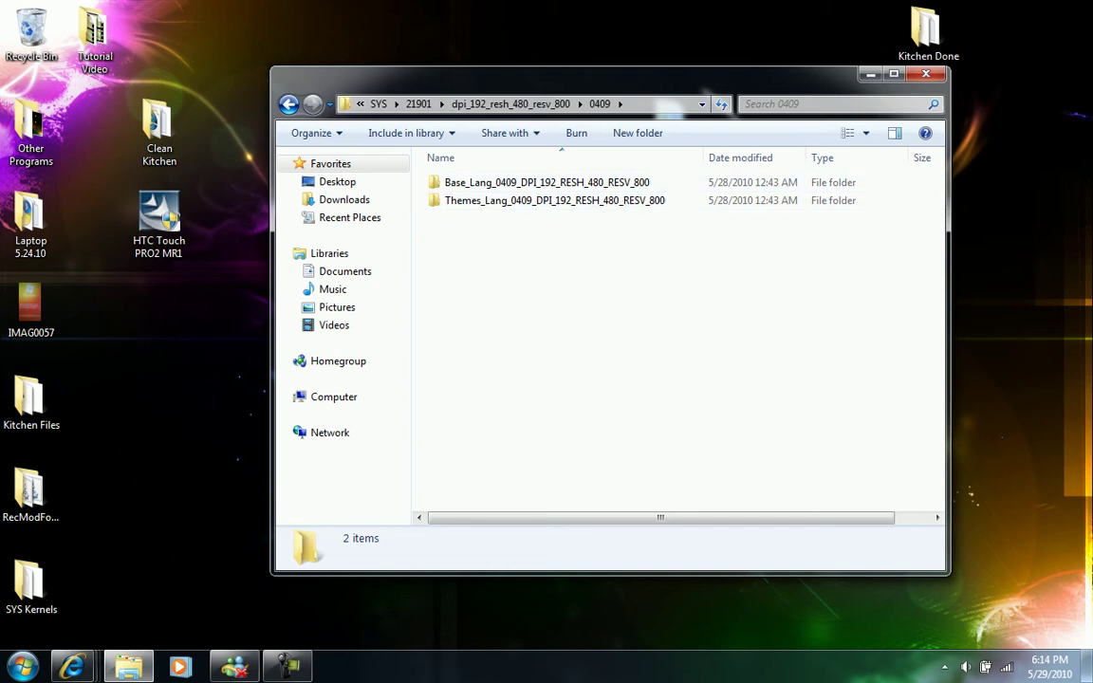
key(BackSpace)
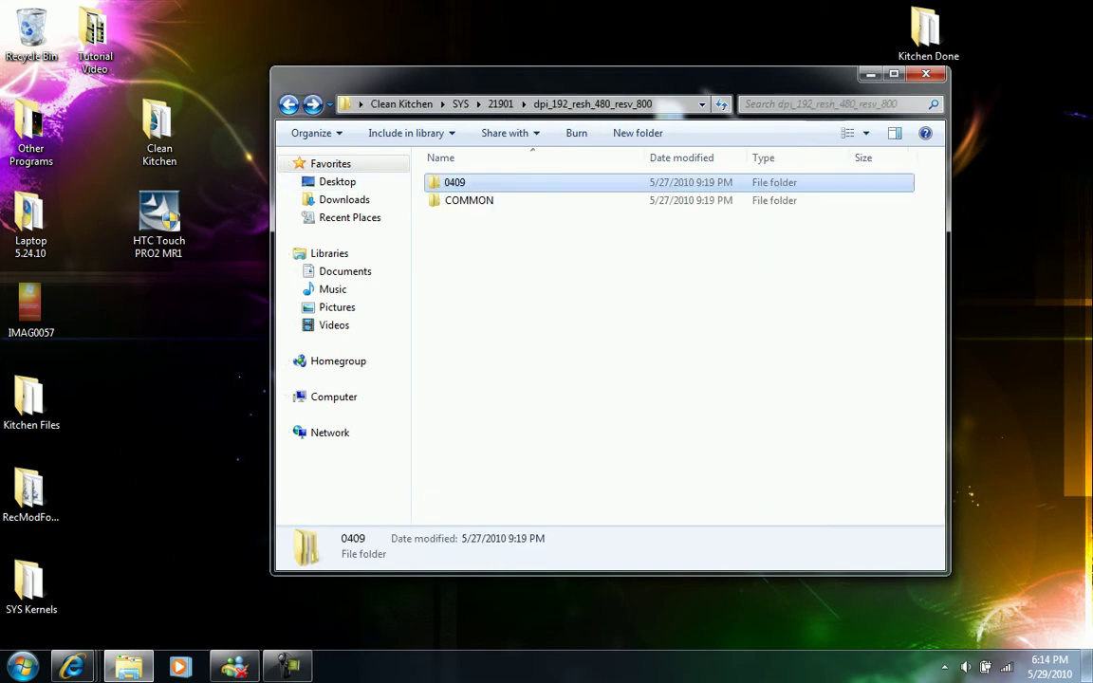
key(Down)
key(Return)
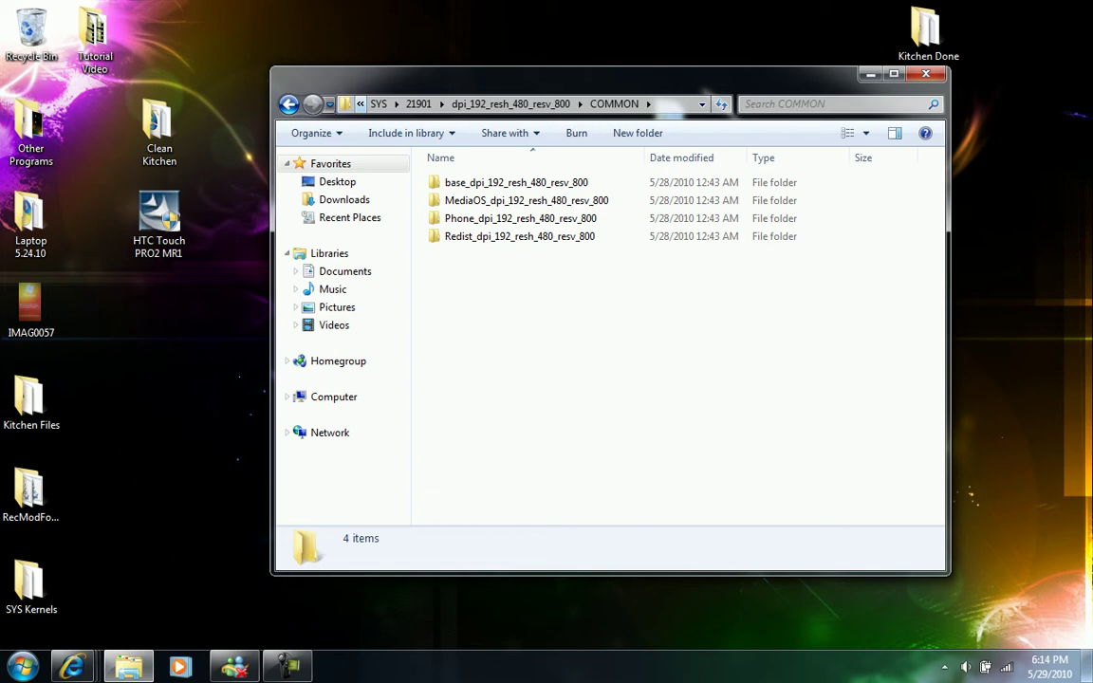
click(289, 103)
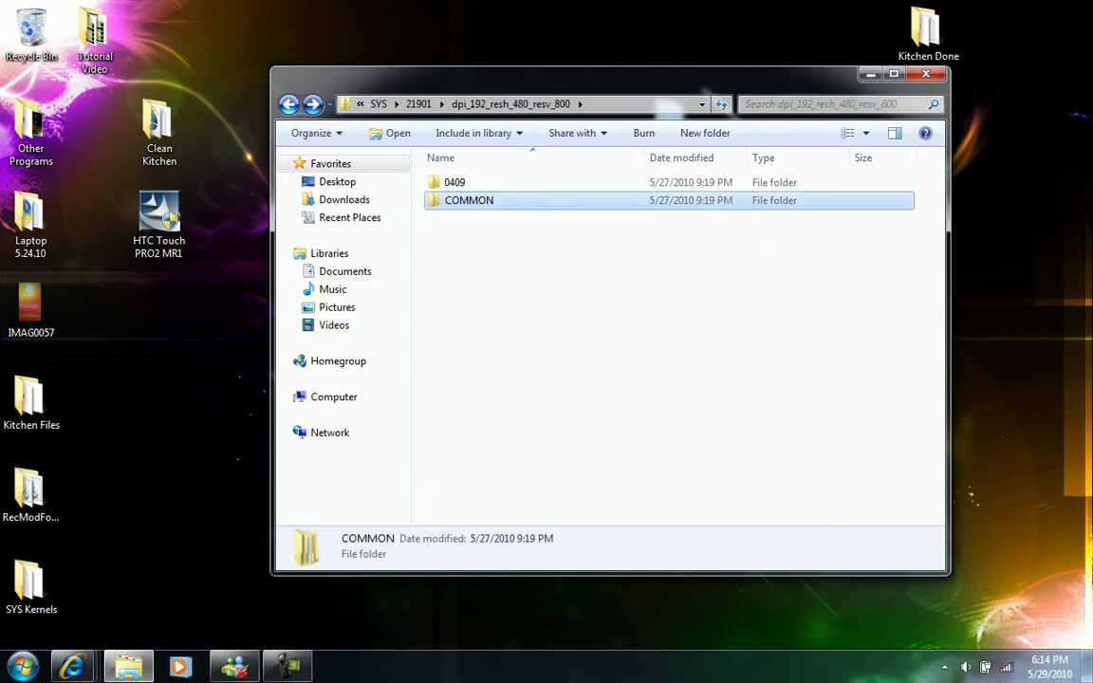
Return to the 21901 folder and open dpi_192's 0409 language folder
click(289, 103)
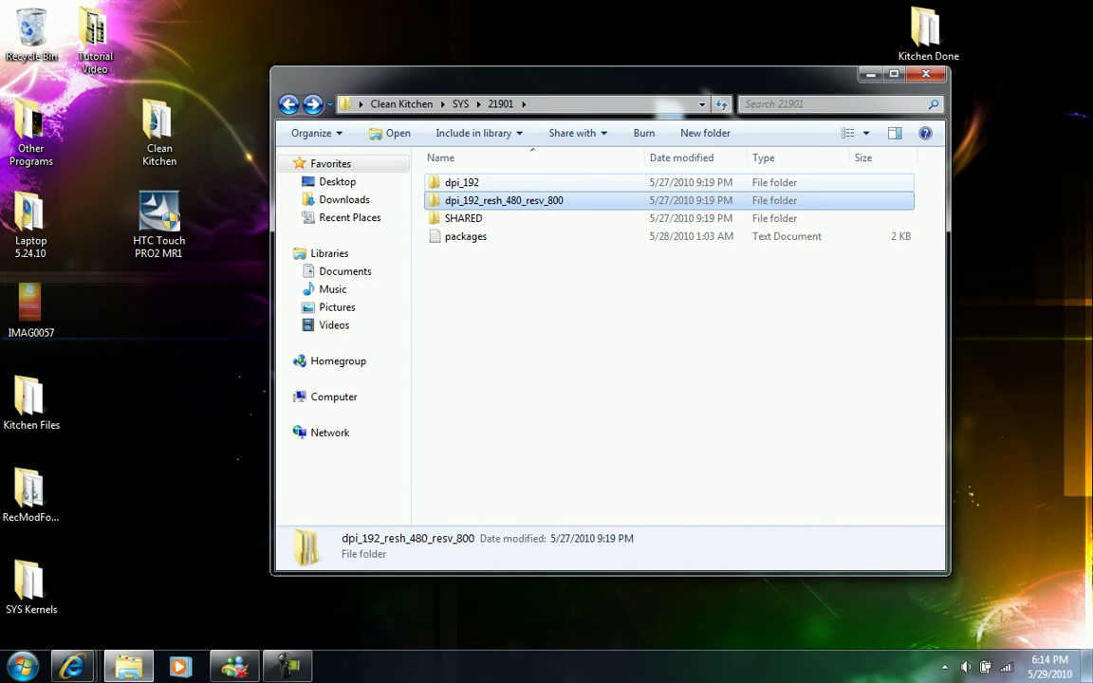
mouse_move(462, 200)
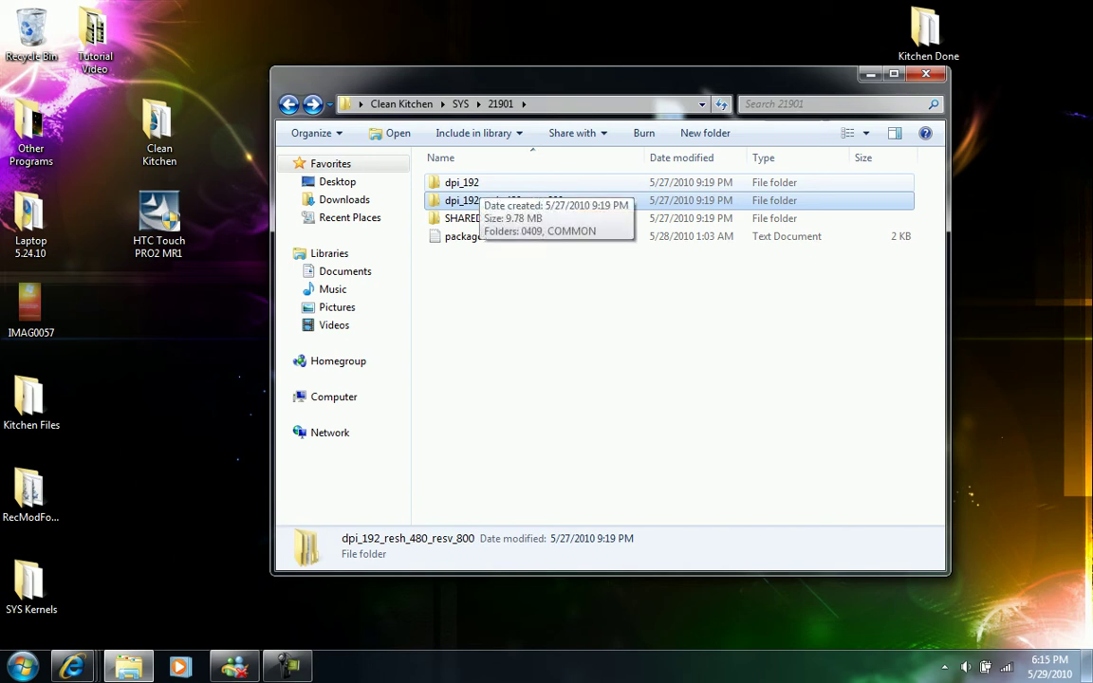
double_click(465, 182)
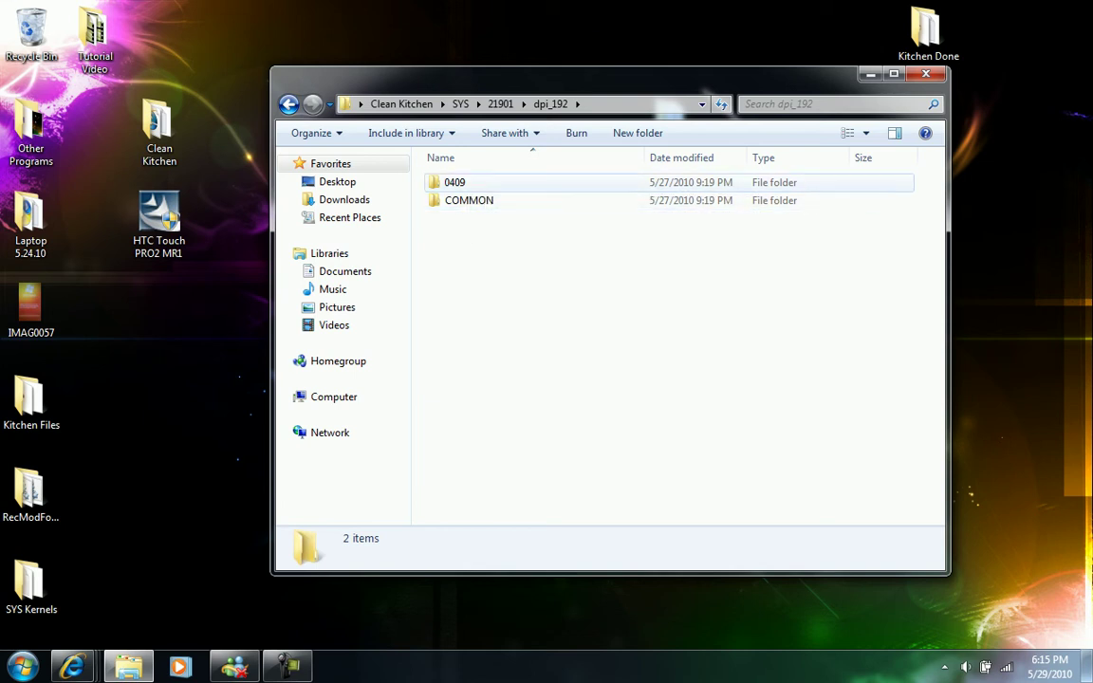
double_click(455, 182)
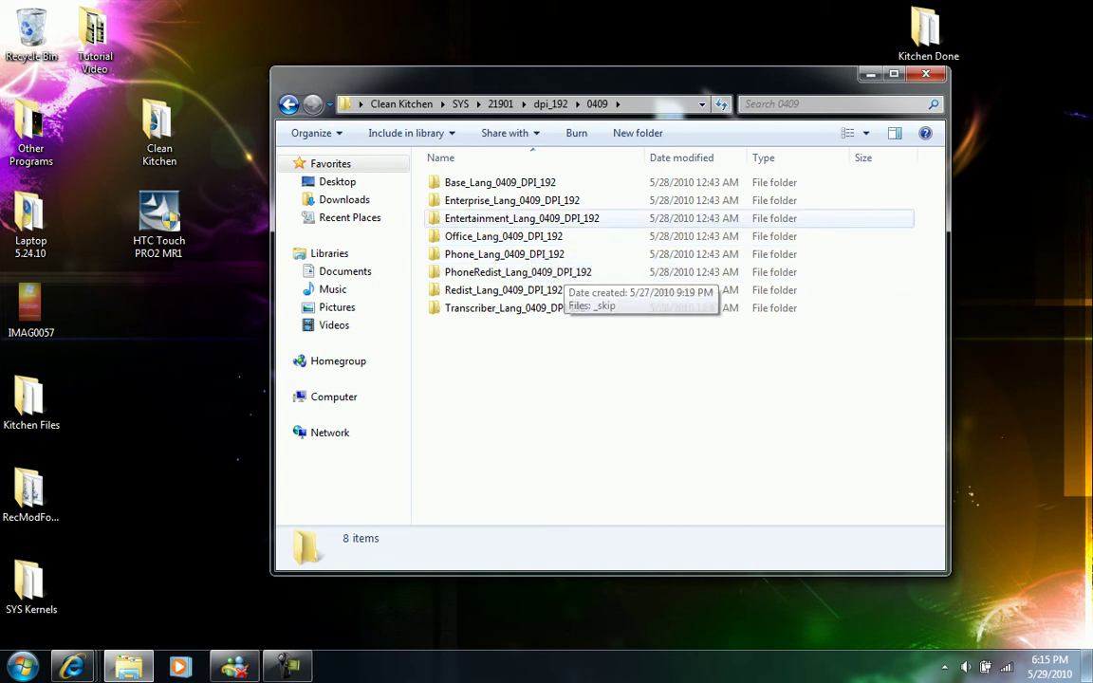
Inspect dpi_192's COMMON folder, then go back to the 21901 build folder
key(BackSpace)
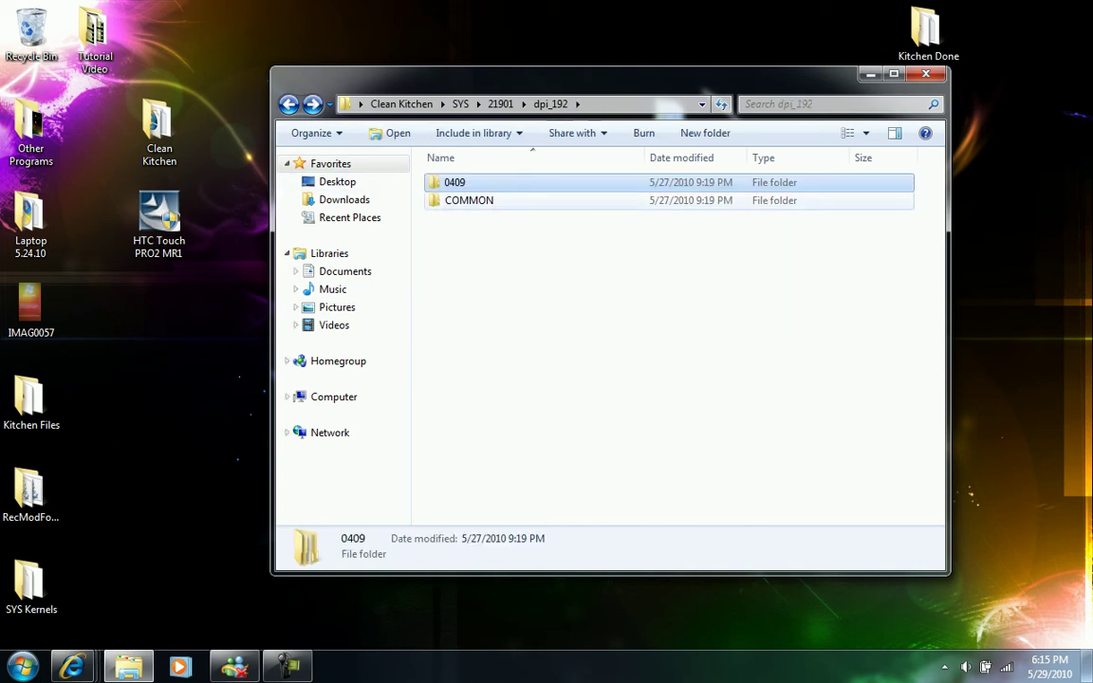
key(Down)
key(Return)
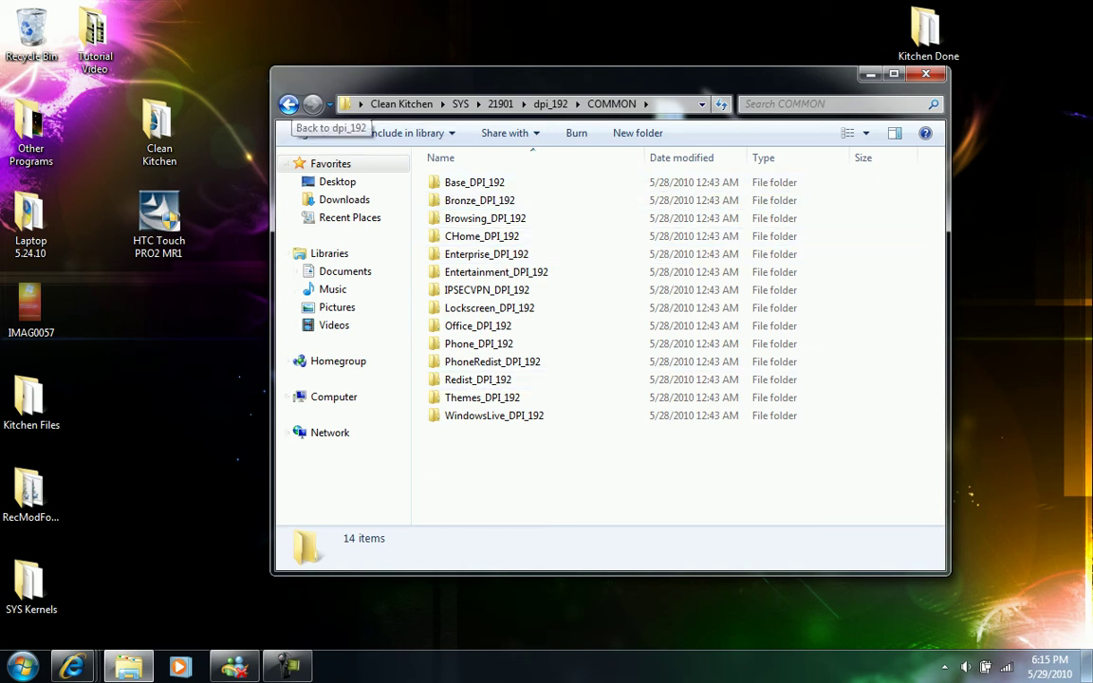
click(288, 103)
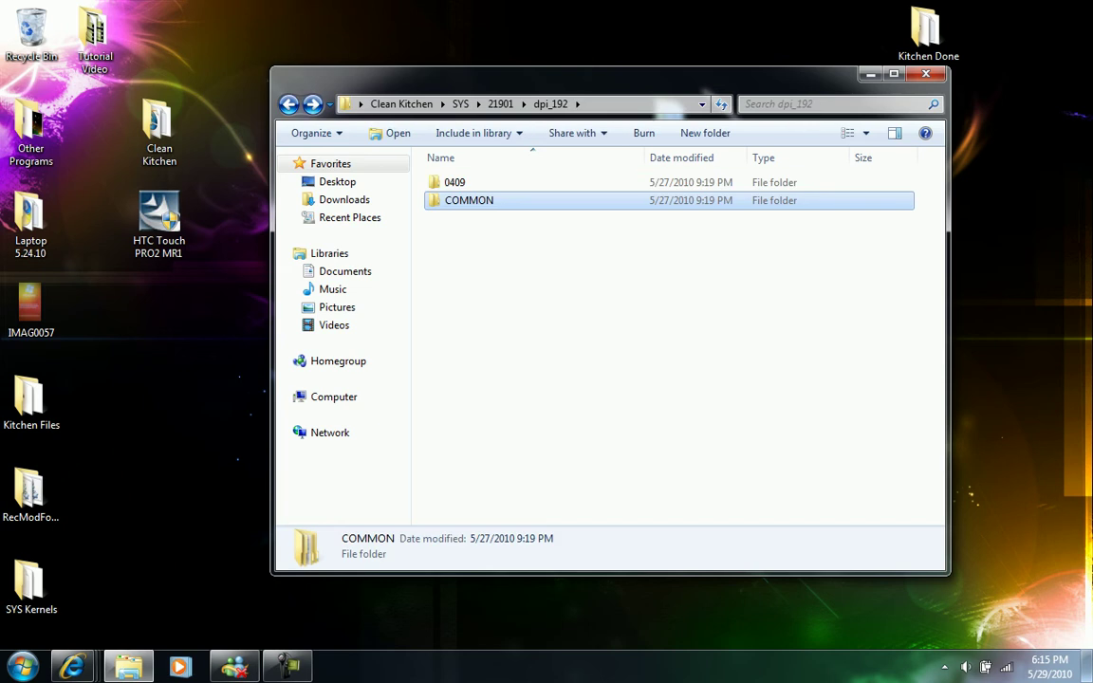
click(288, 103)
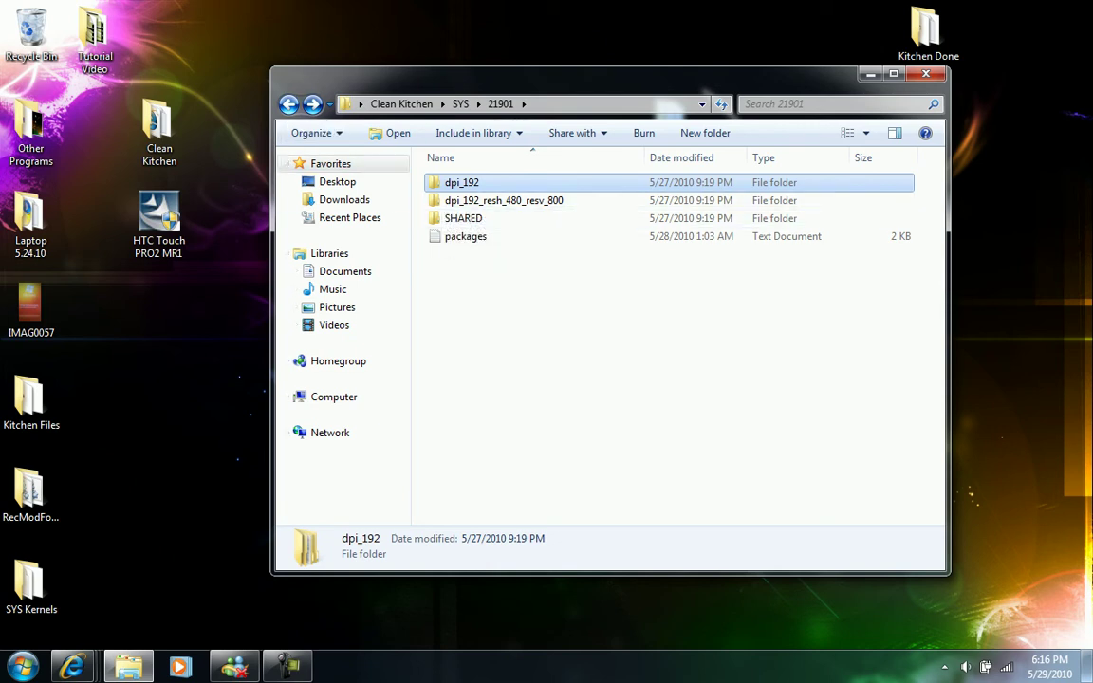
Go up to Clean Kitchen, enter OEM, dismiss the colour-scheme prompt, and open RHODIUM
click(289, 103)
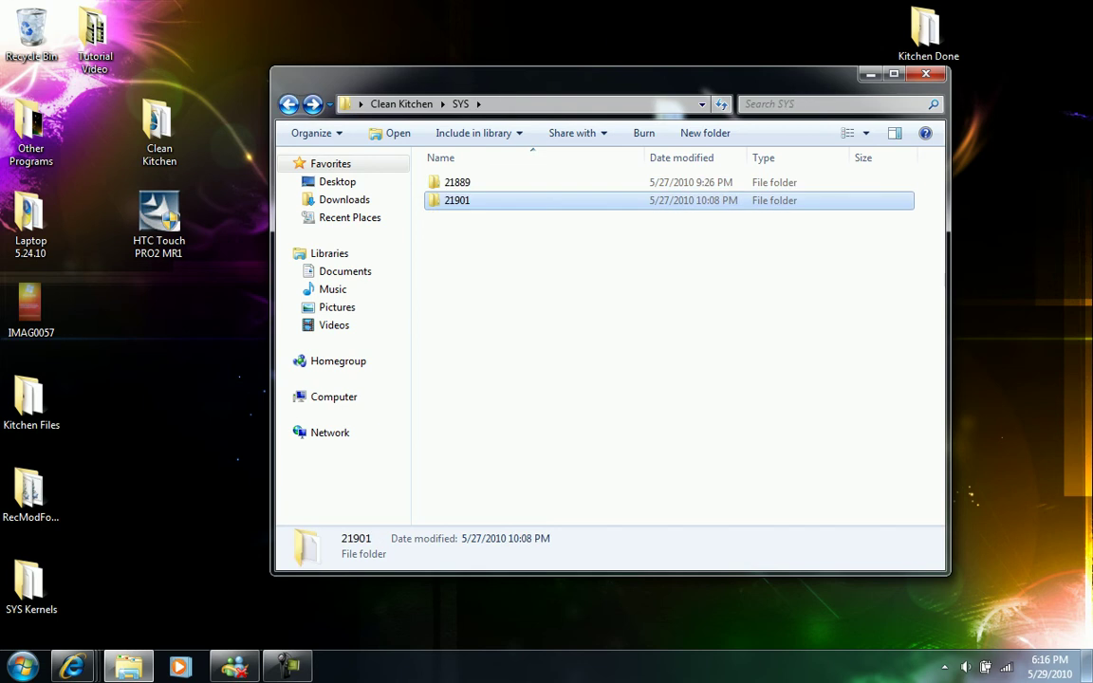
click(288, 103)
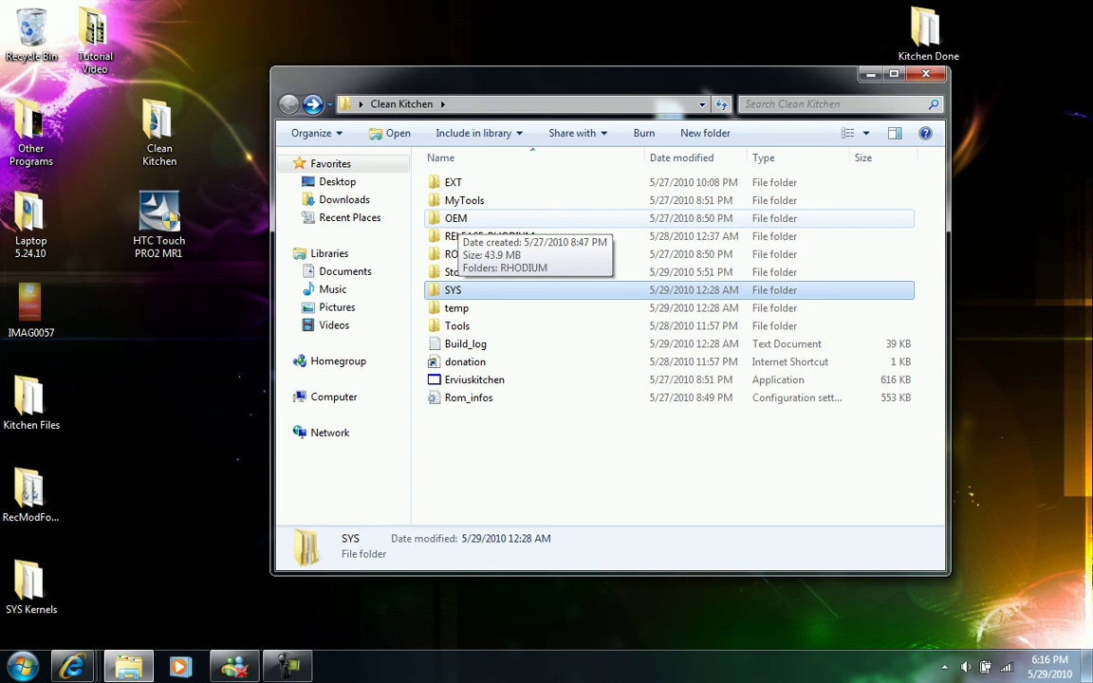
double_click(456, 219)
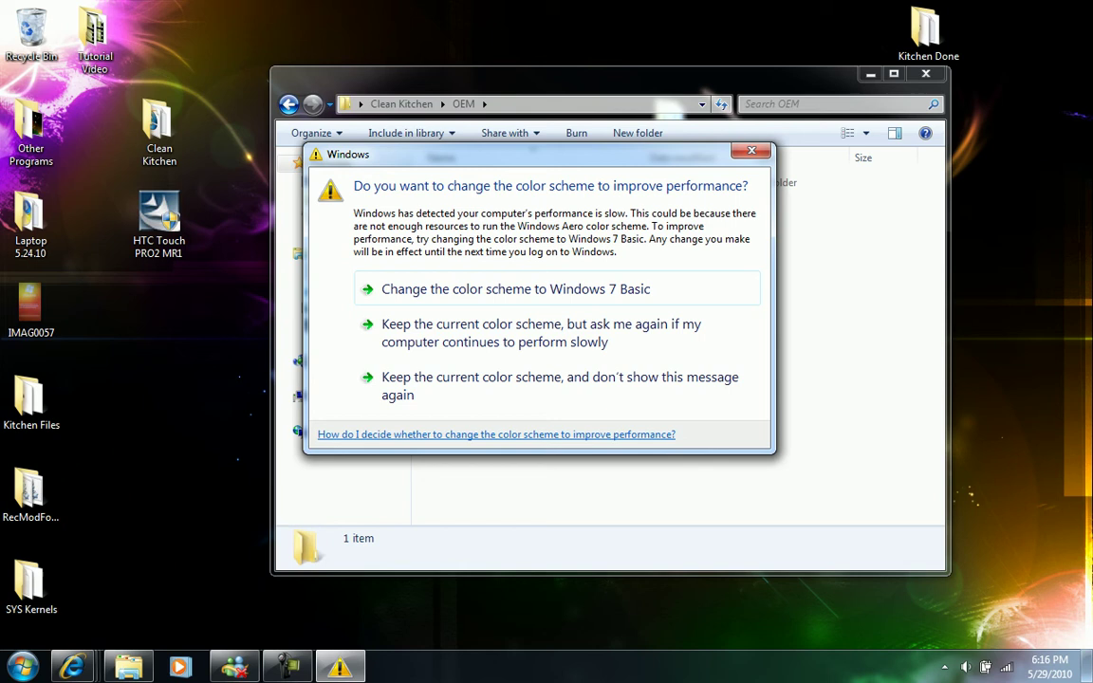
key(Escape)
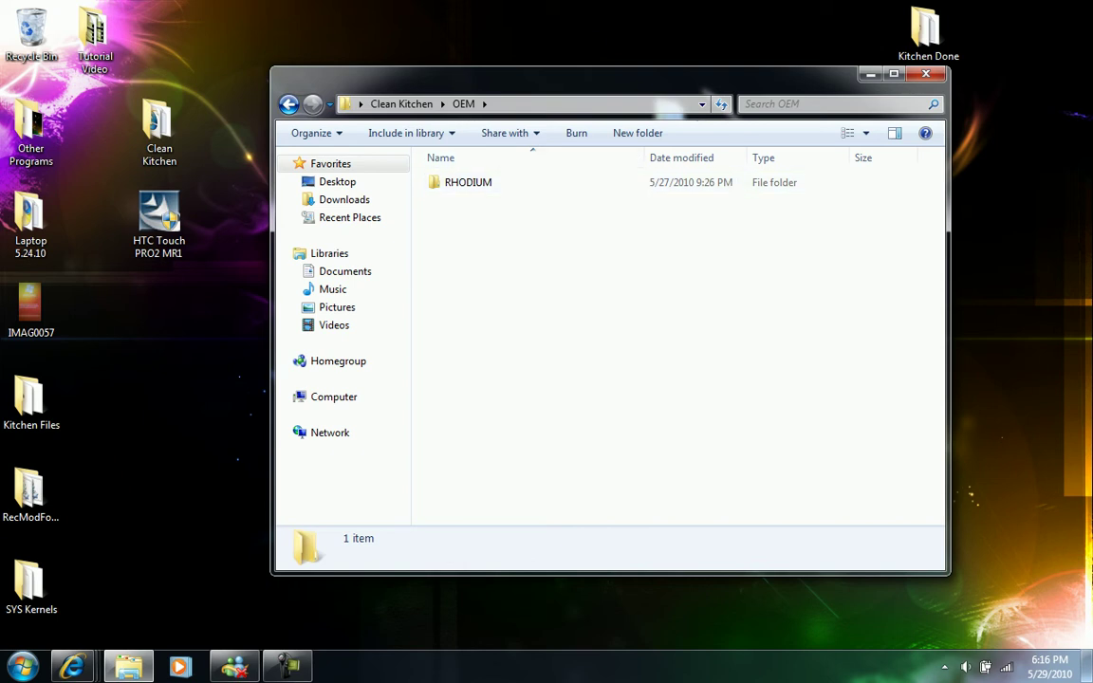
double_click(467, 182)
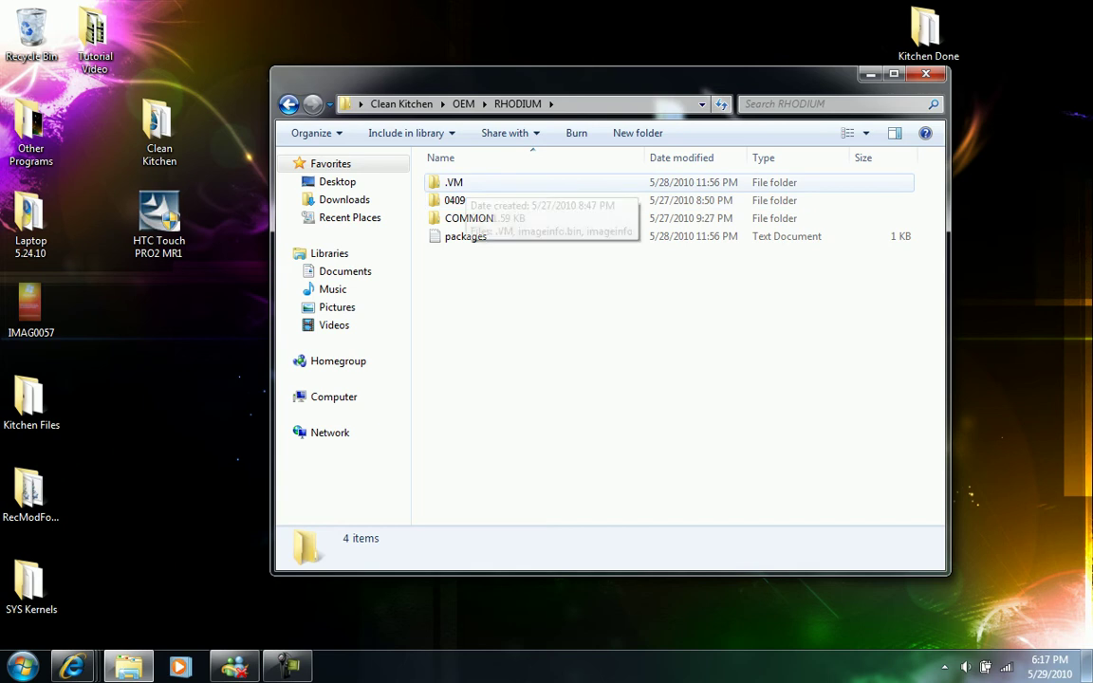
Peek into RHODIUM's .VM folder, then open its 0409 language folder
double_click(453, 183)
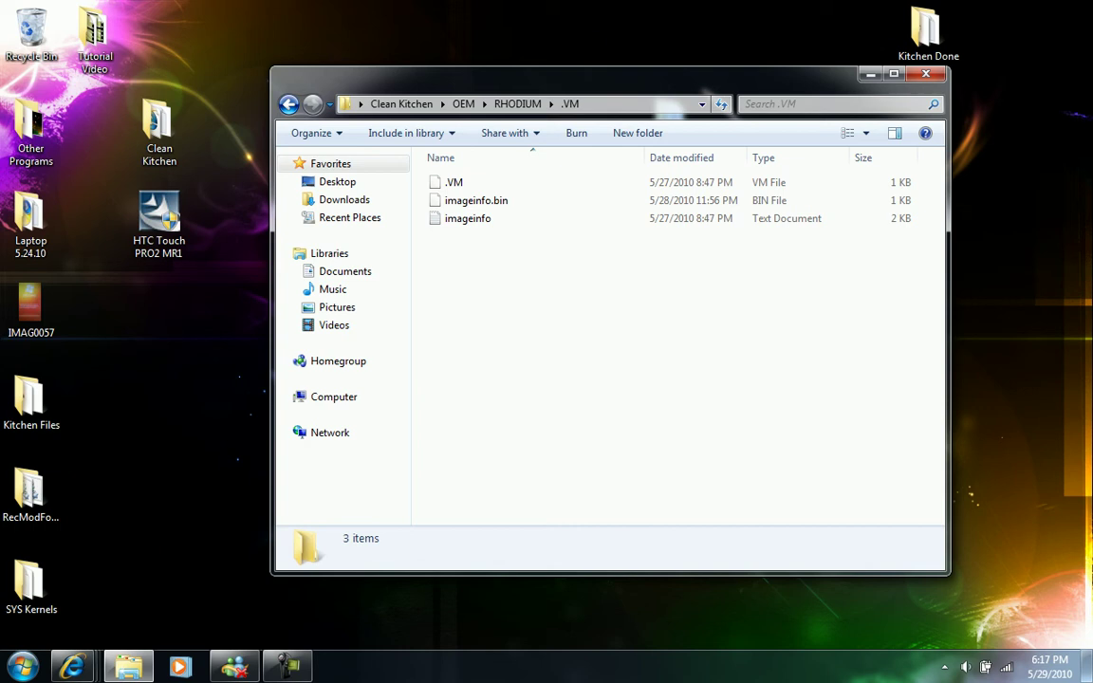
key(BackSpace)
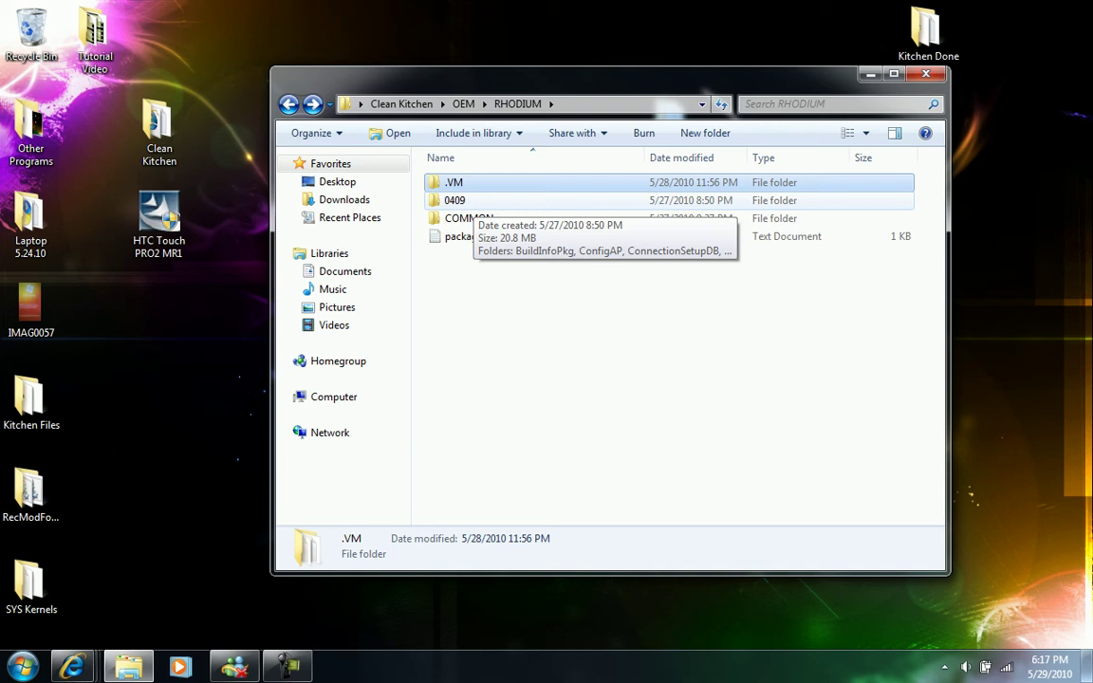
key(Down)
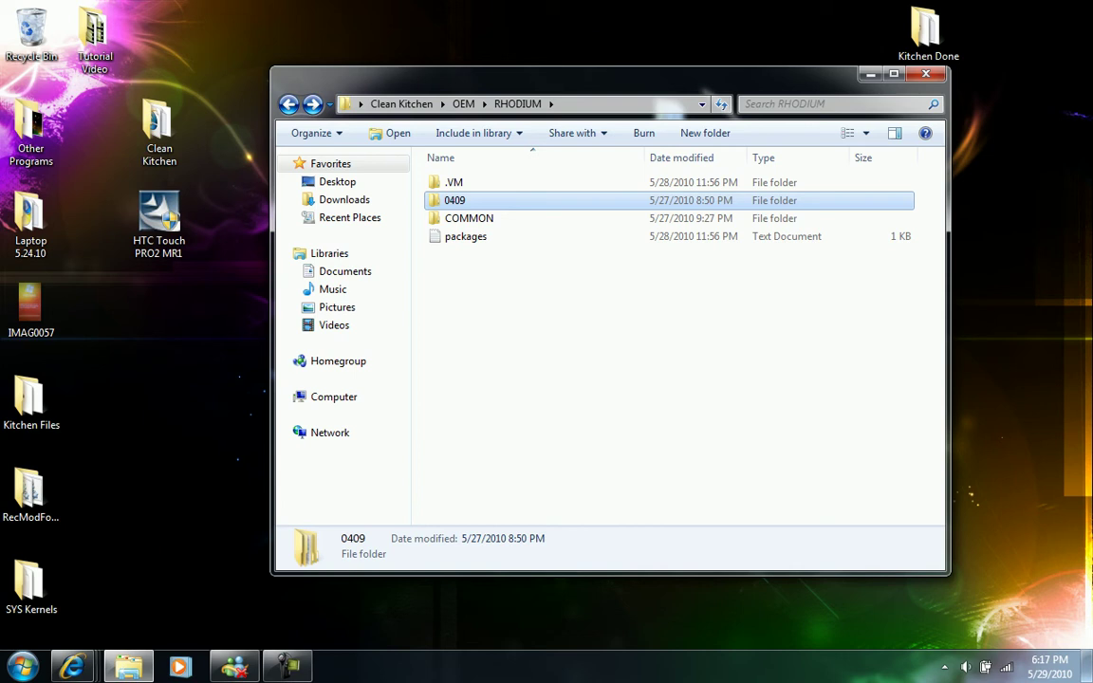
key(Return)
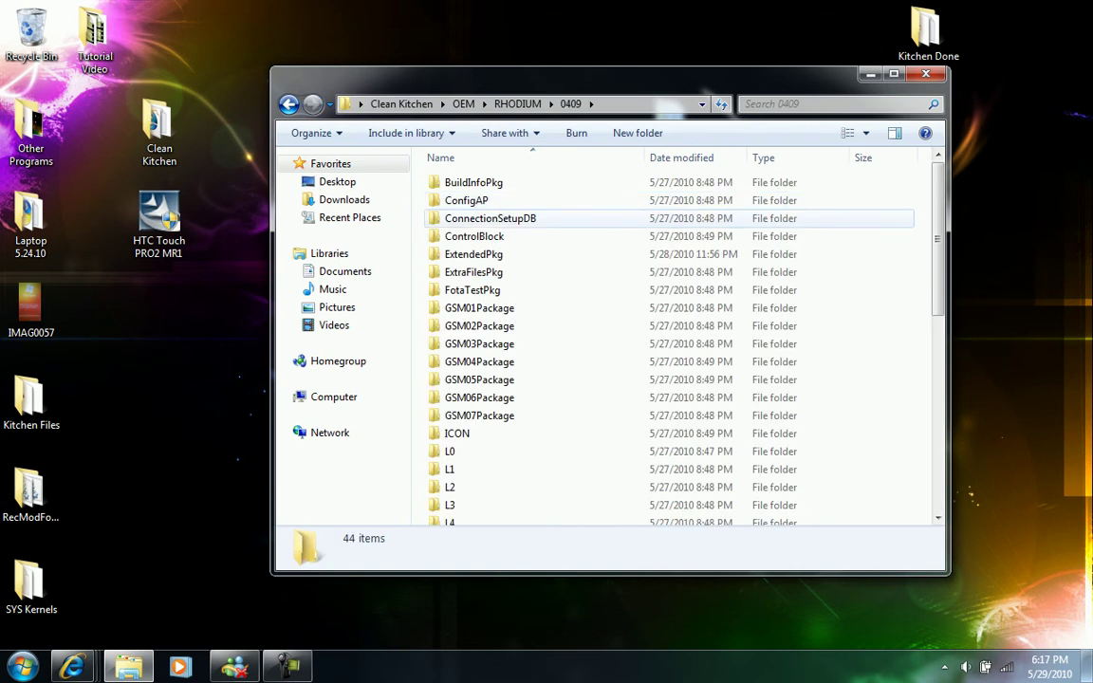
Scroll through the 44 items in 0409, then return to the RHODIUM folder
scroll(664, 214, down, 1)
scroll(664, 215, down, 5)
scroll(664, 214, down, 2)
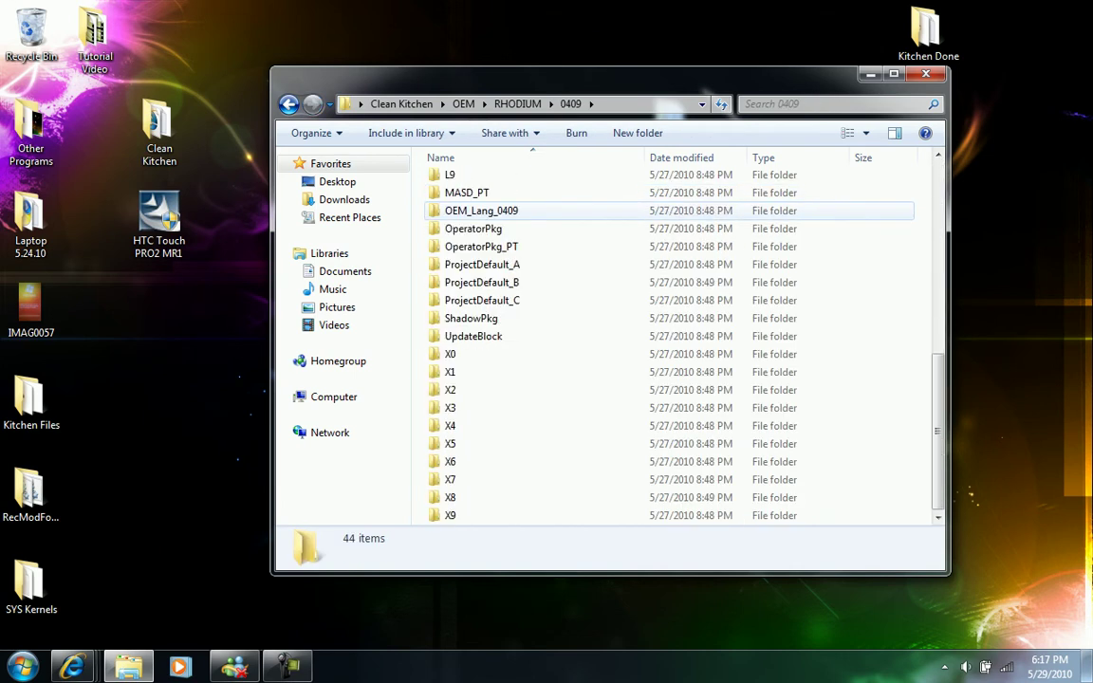
scroll(664, 214, up, 7)
scroll(664, 214, up, 2)
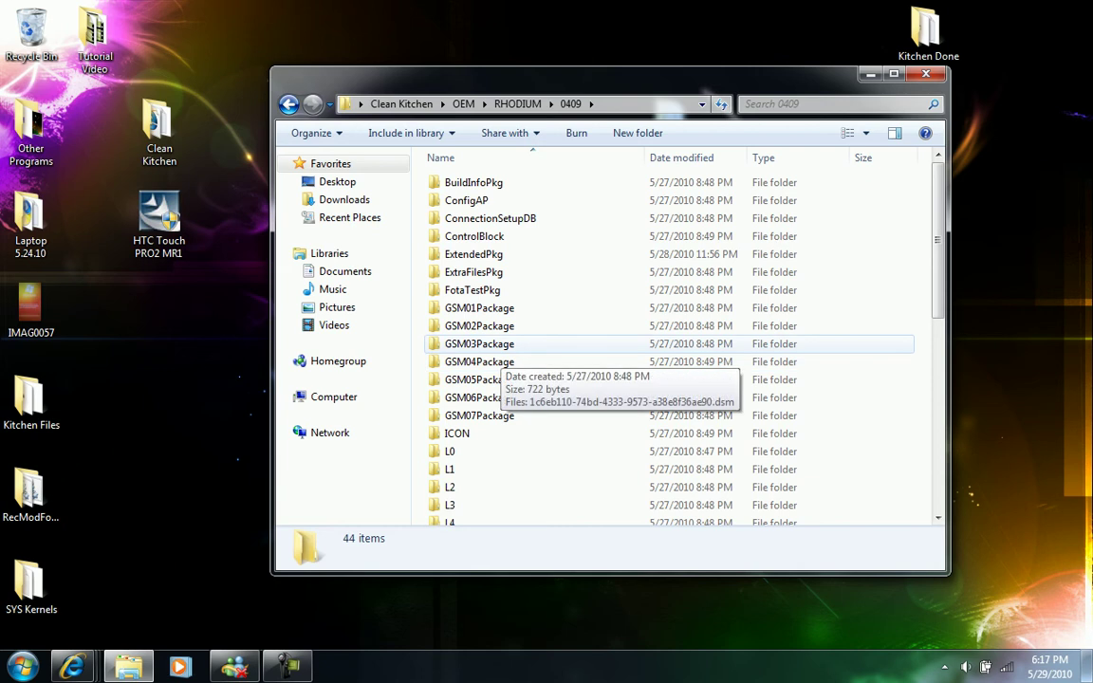
scroll(569, 351, down, 1)
scroll(569, 351, down, 4)
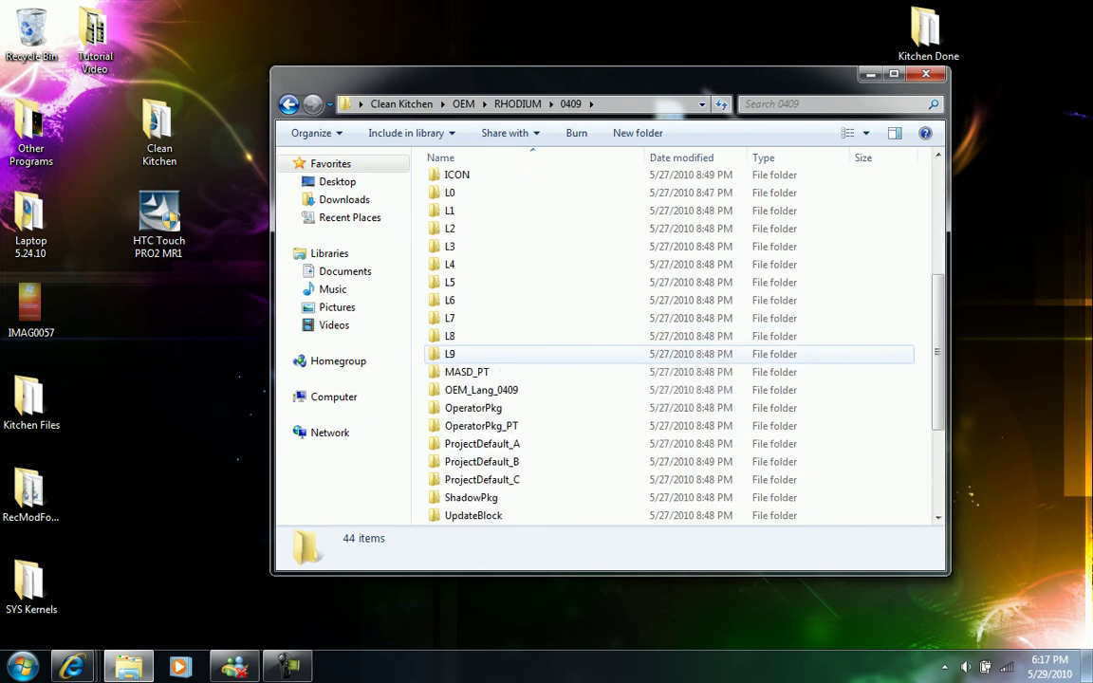
scroll(569, 351, down, 3)
scroll(569, 464, up, 5)
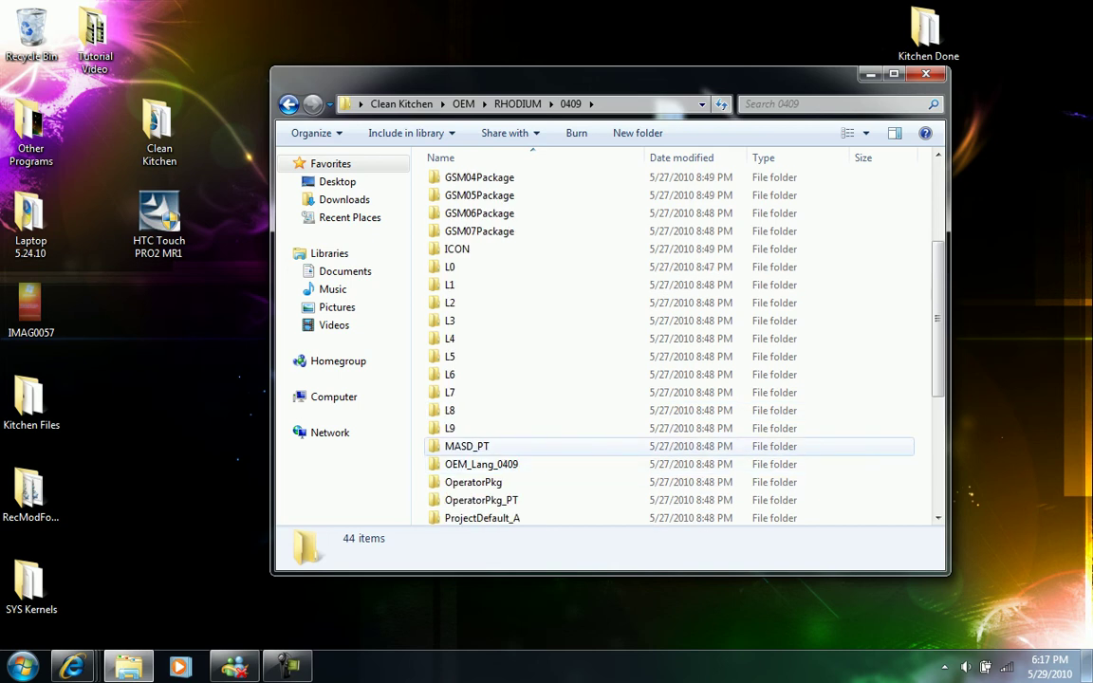
scroll(570, 446, up, 3)
scroll(550, 254, down, 5)
scroll(550, 282, down, 3)
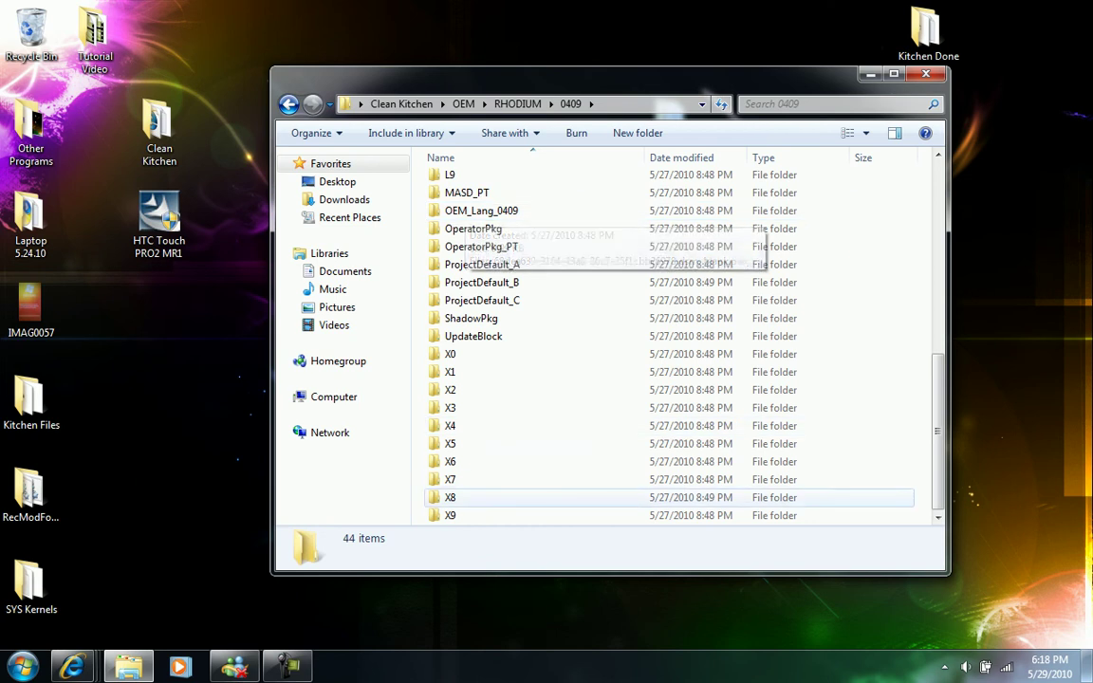
click(288, 667)
click(287, 667)
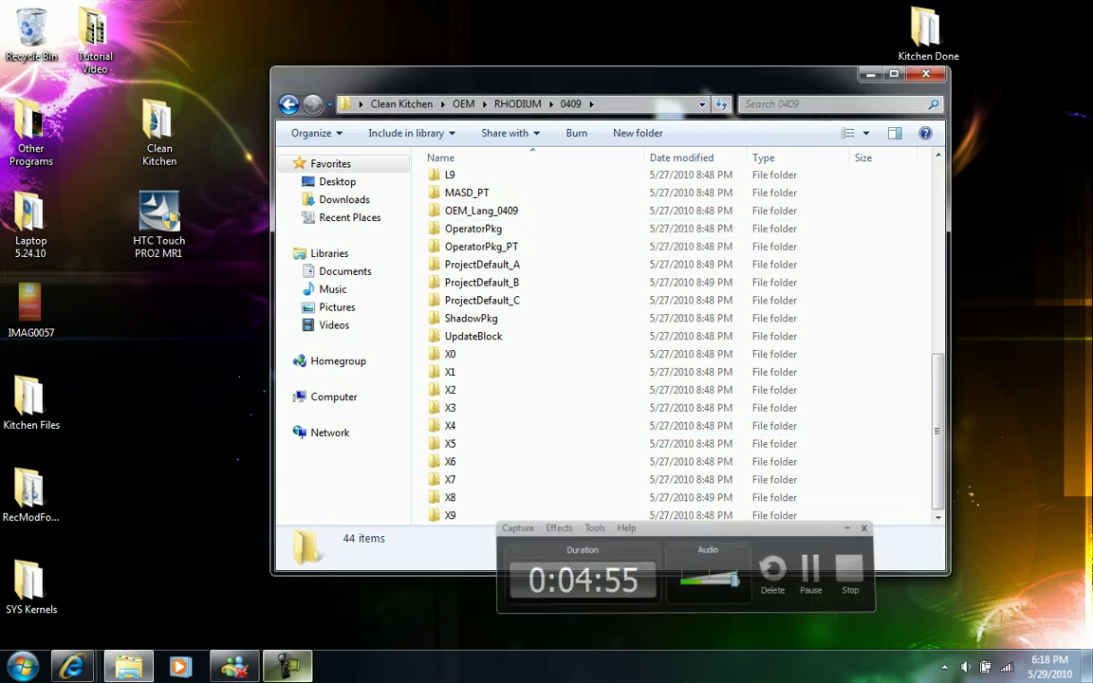
key(BackSpace)
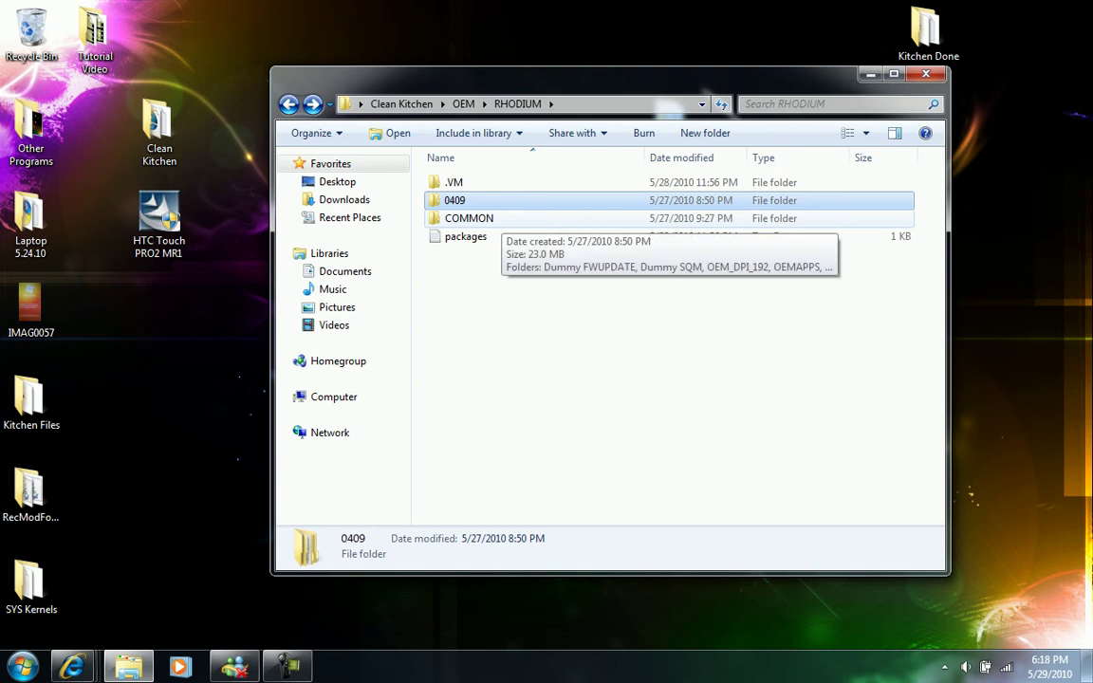
Review RHODIUM's COMMON folder with its nine subfolders, then go up to OEM
key(Down)
key(Return)
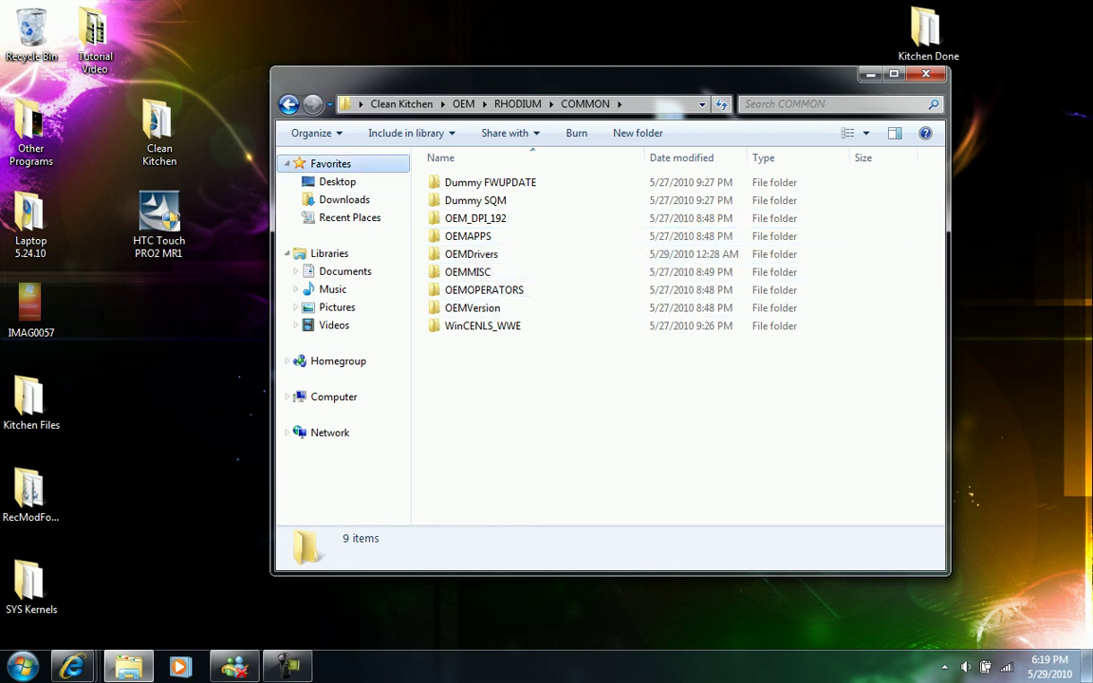
key(BackSpace)
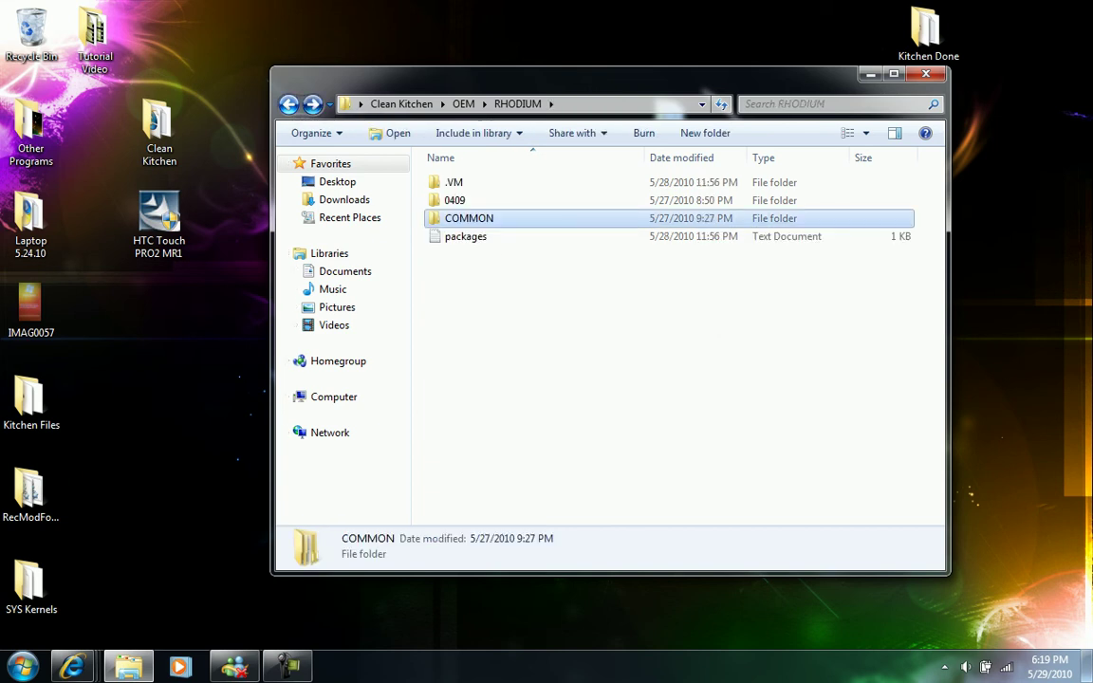
key(BackSpace)
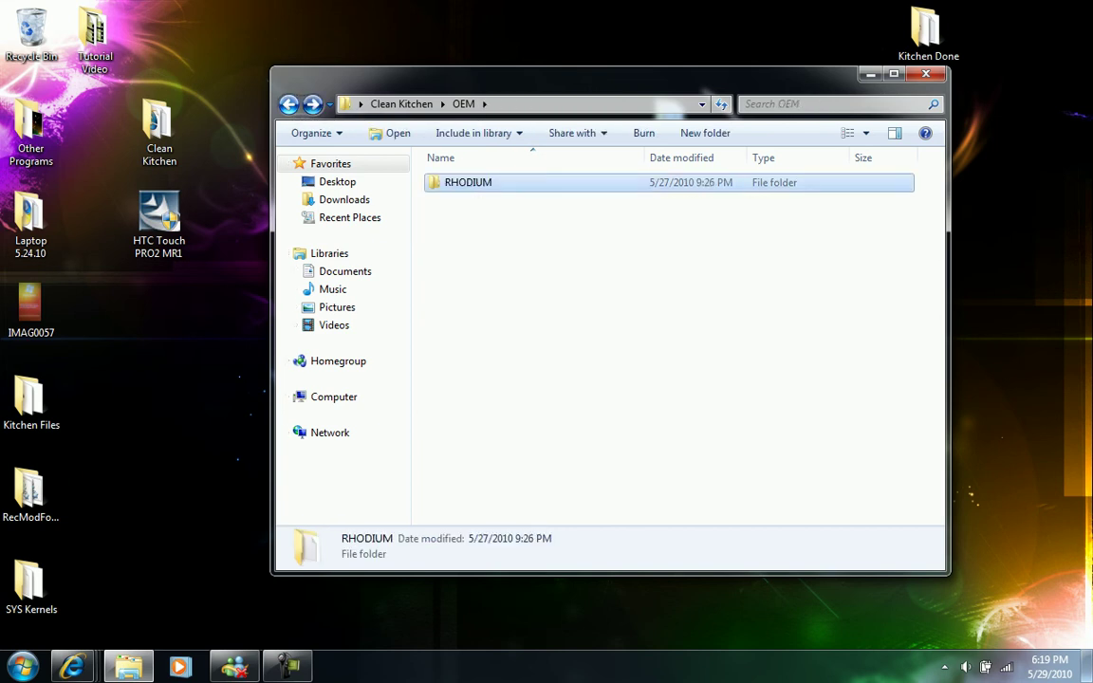
Navigate from Clean Kitchen into EXT > RHODIUM > 21889
key(BackSpace)
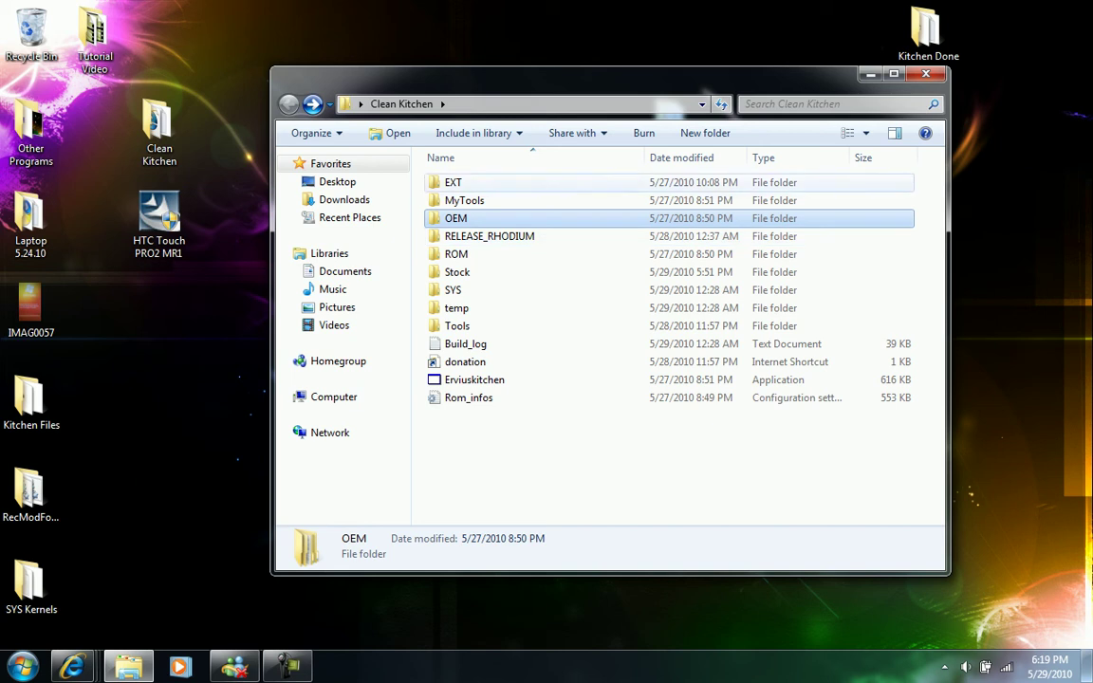
double_click(453, 182)
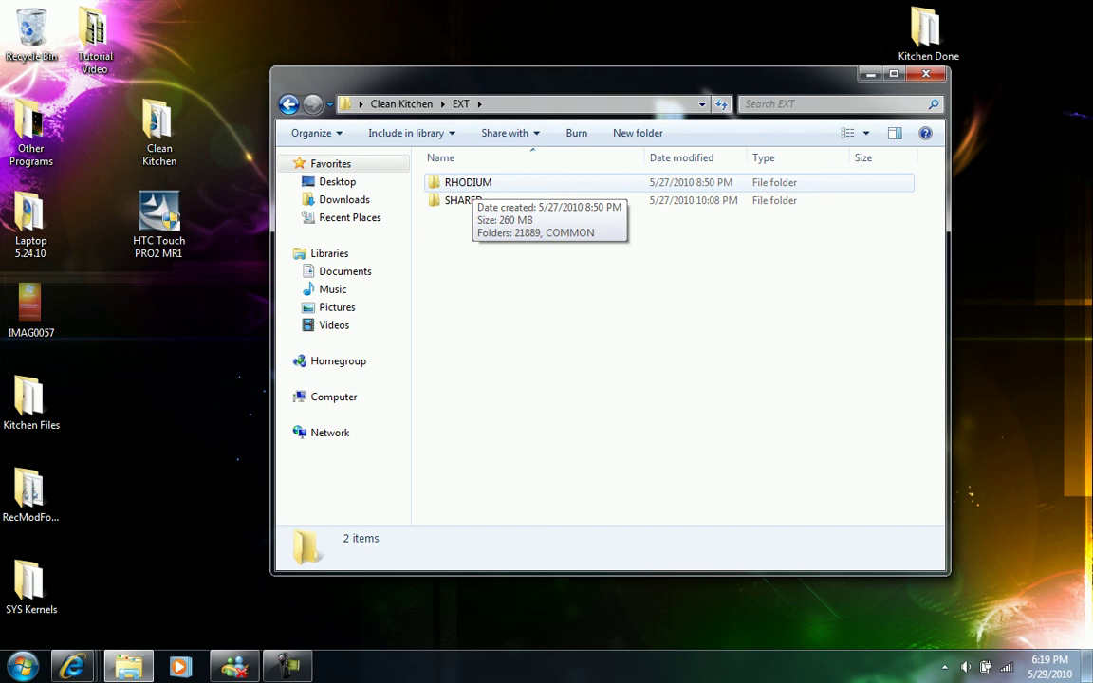
double_click(468, 182)
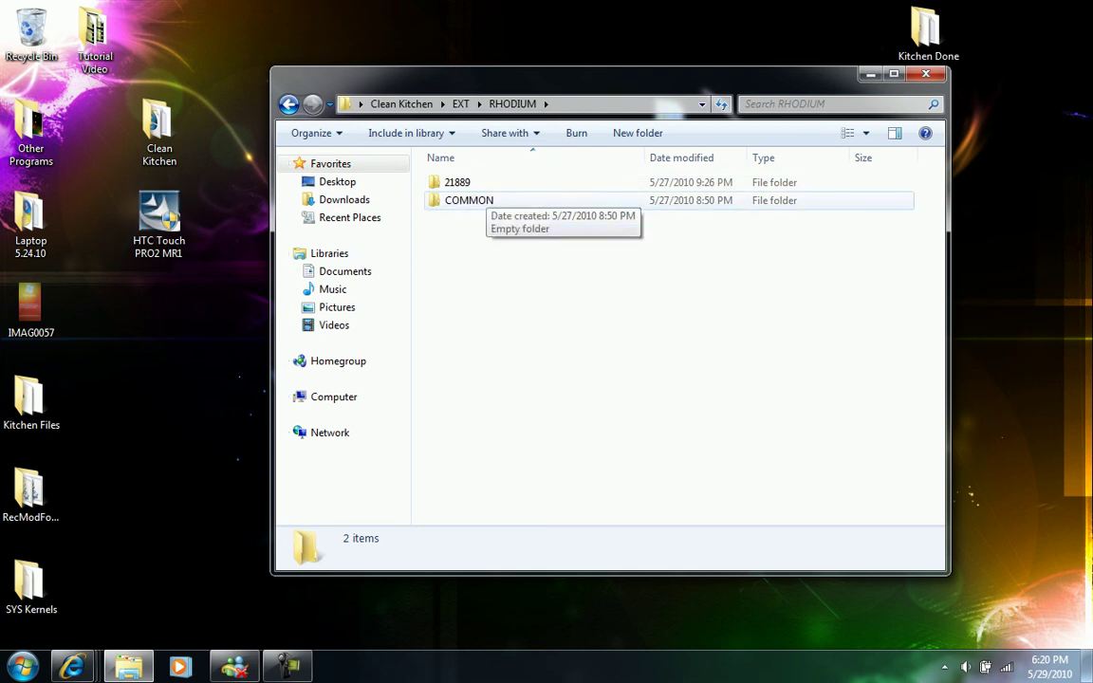
double_click(457, 182)
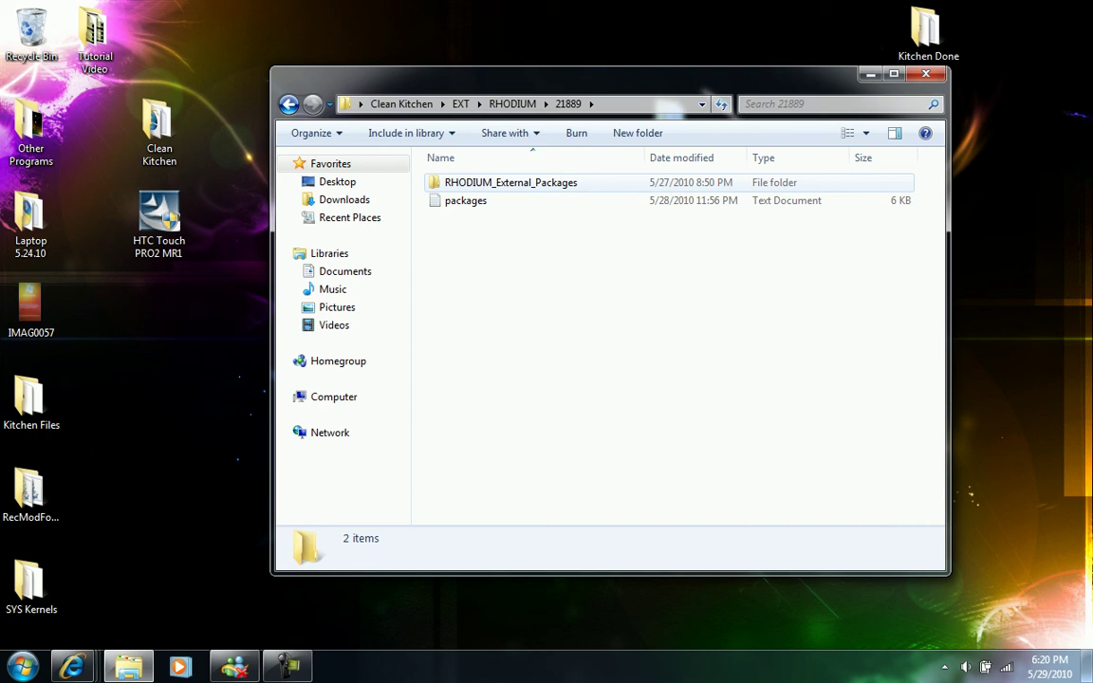
Open RHODIUM_External_Packages and scroll through its 165 package folders
double_click(502, 183)
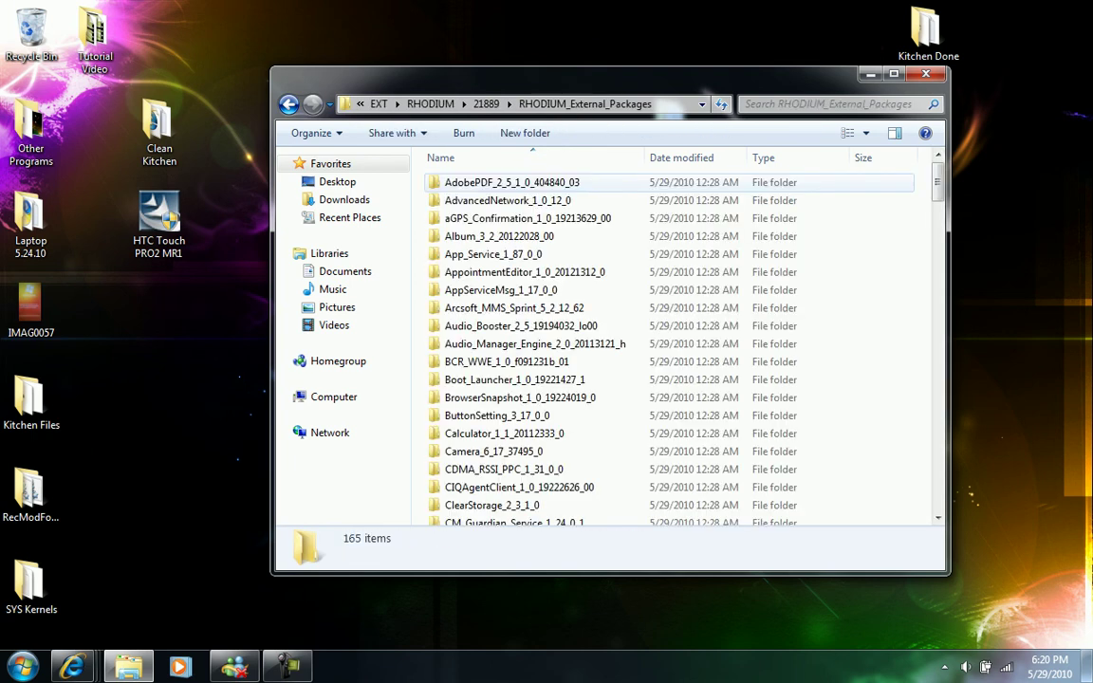
scroll(502, 232, down, 2)
scroll(503, 236, down, 3)
scroll(502, 235, down, 5)
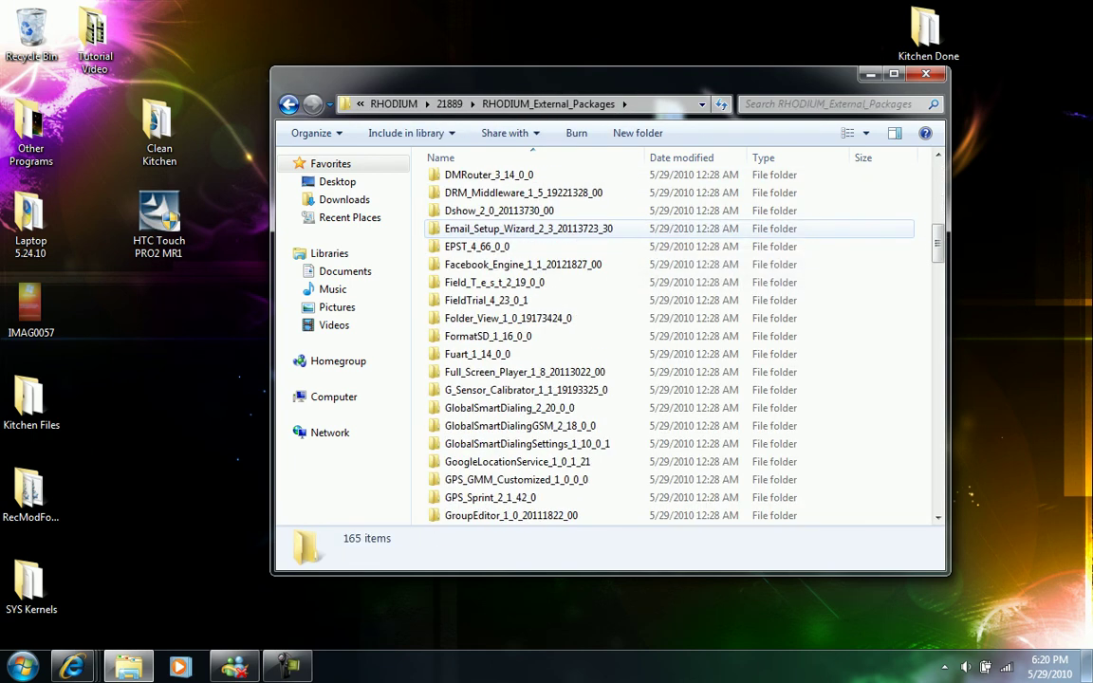
scroll(503, 229, down, 2)
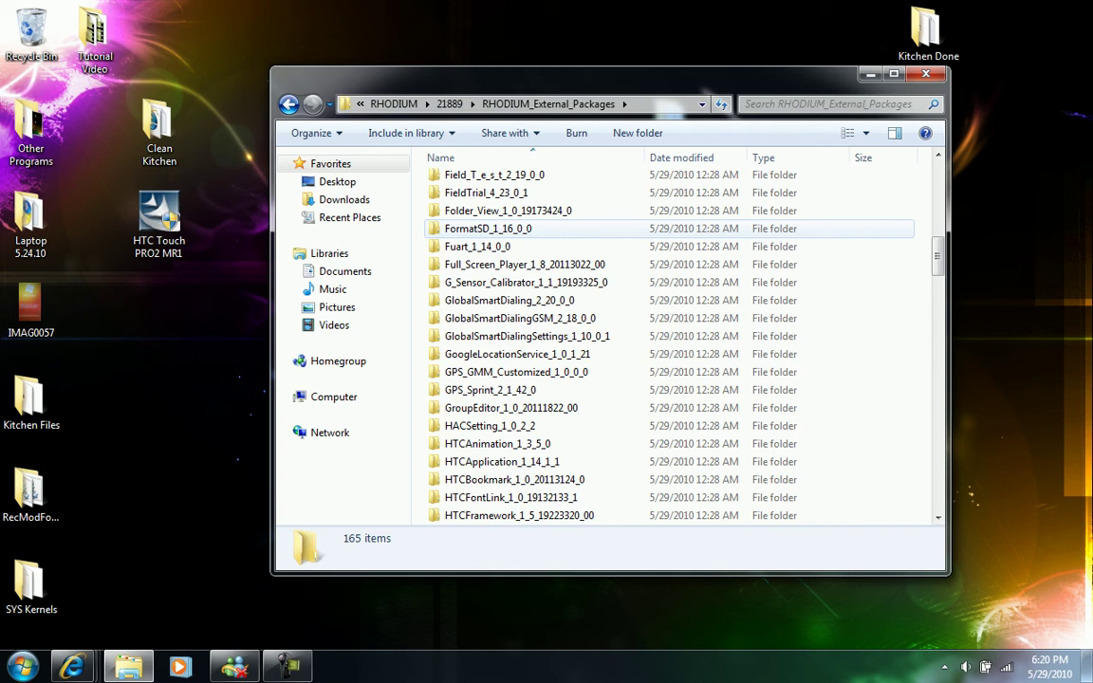
scroll(503, 229, down, 5)
scroll(503, 228, down, 5)
scroll(502, 229, down, 6)
scroll(503, 229, down, 6)
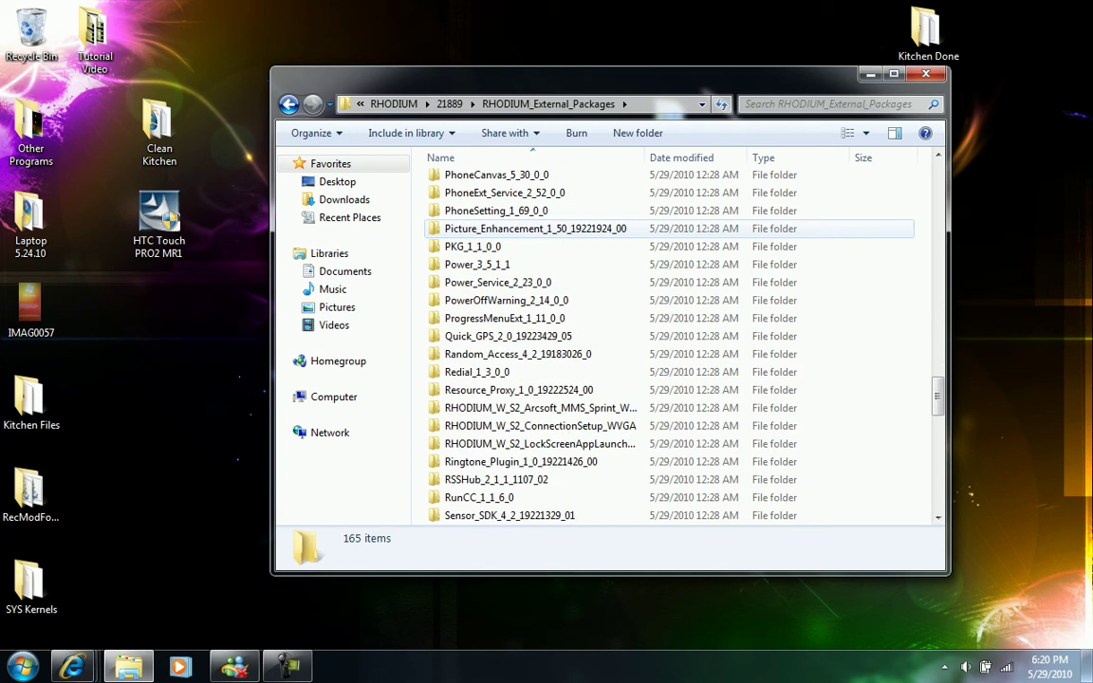
scroll(503, 229, down, 6)
scroll(503, 229, down, 6)
scroll(502, 229, down, 3)
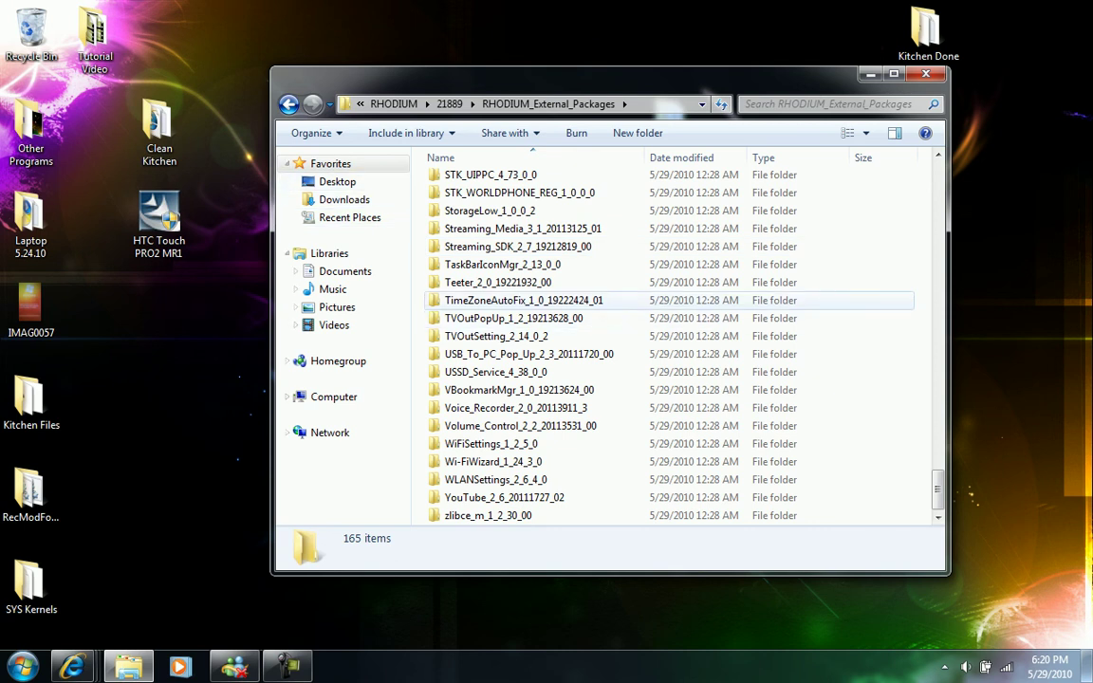
scroll(532, 300, up, 8)
scroll(531, 300, up, 5)
Back out to EXT RHODIUM, find its COMMON folder empty, and go up to EXT
click(288, 103)
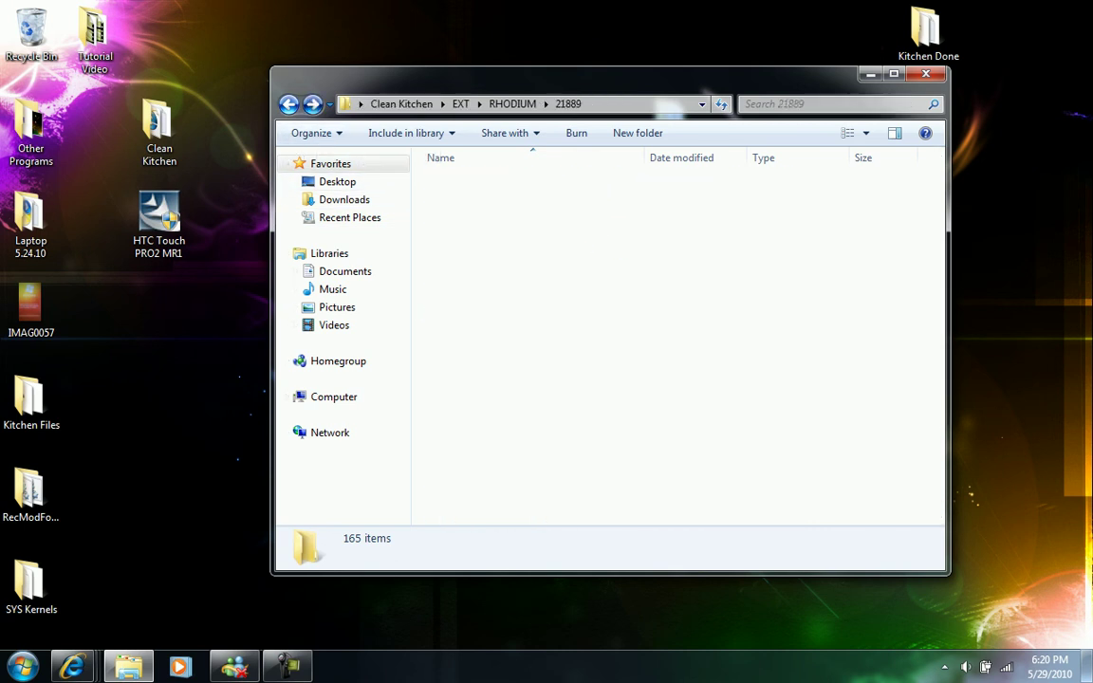
key(BackSpace)
key(Down)
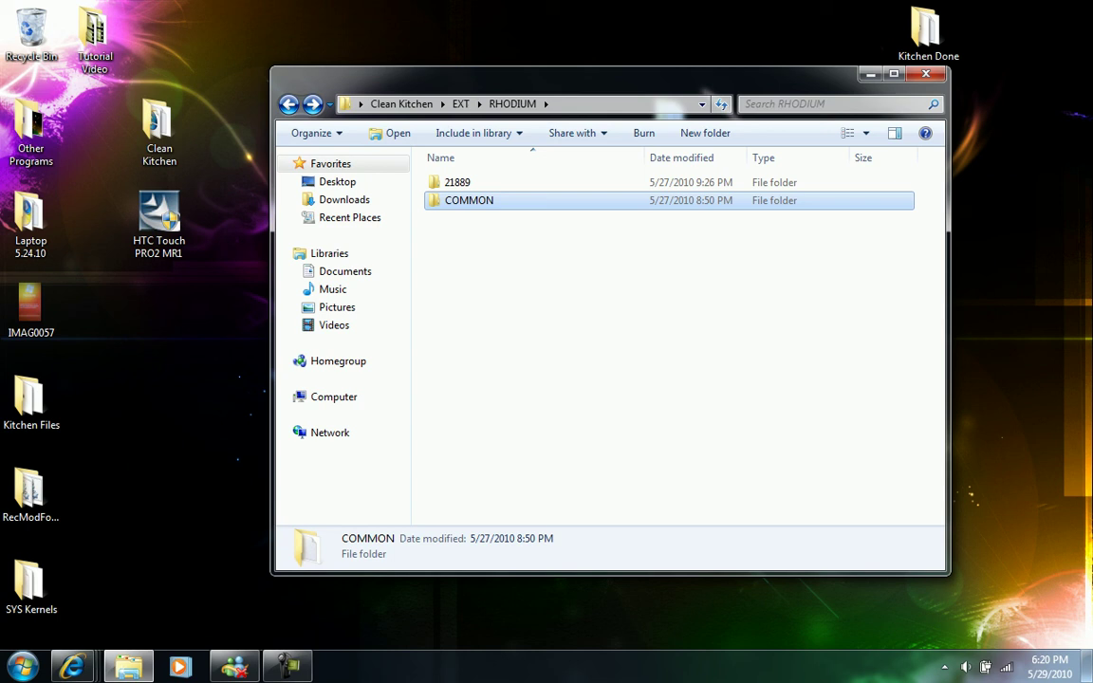
key(Return)
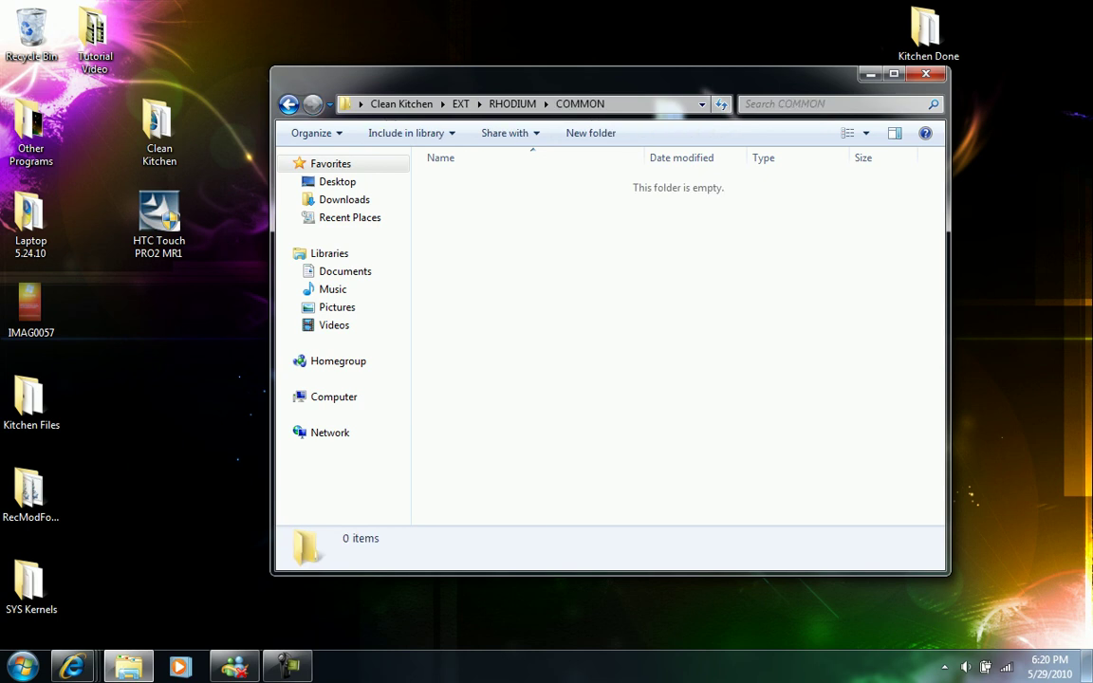
key(BackSpace)
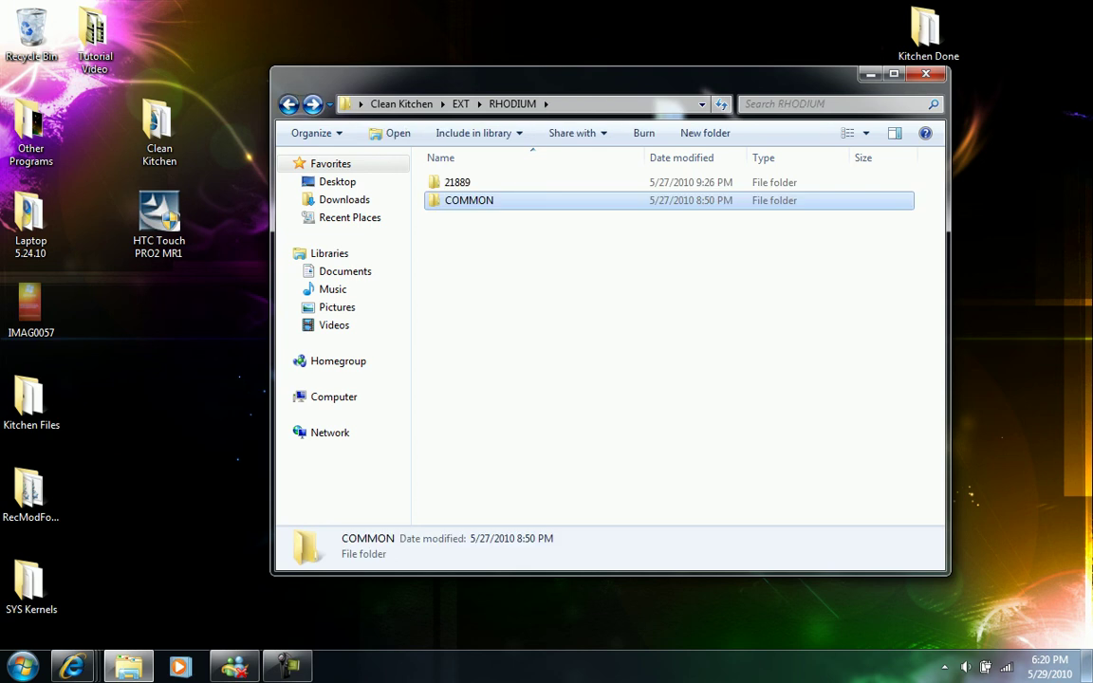
key(BackSpace)
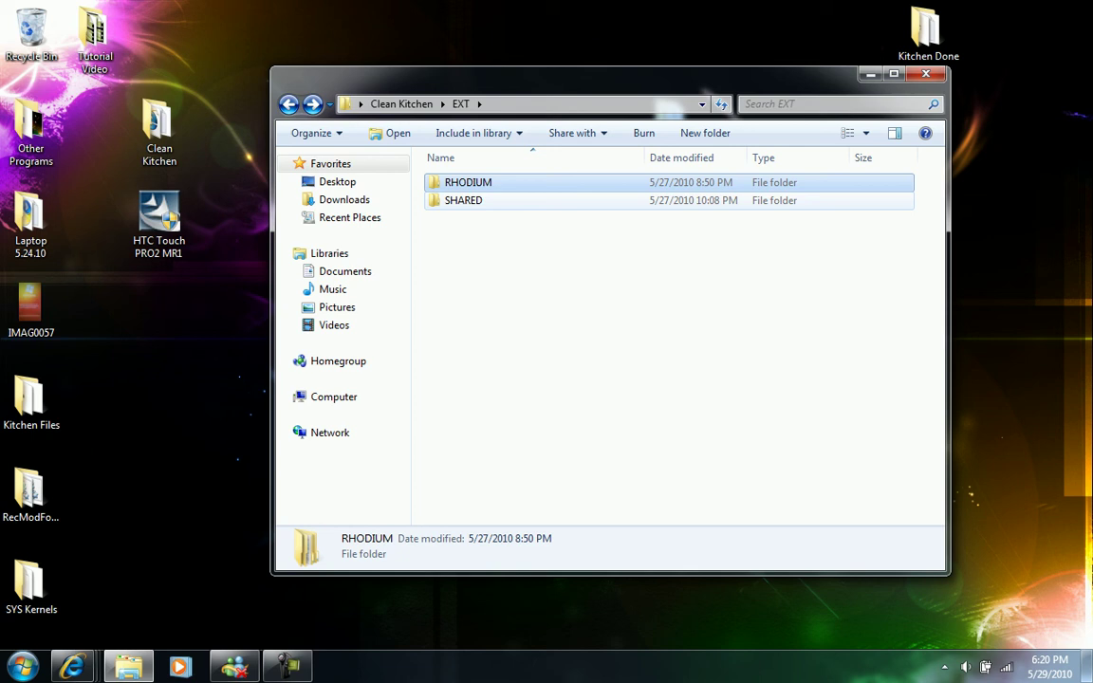
Check the single file in EXT's SHARED folder, then return to the Clean Kitchen root
double_click(465, 200)
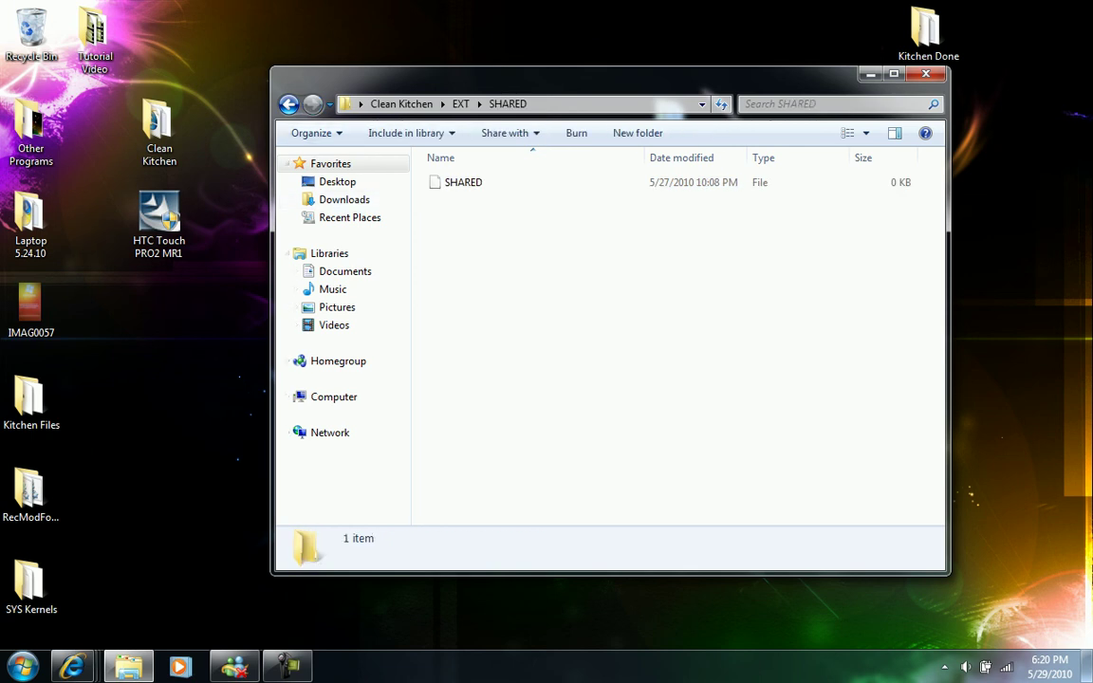
key(BackSpace)
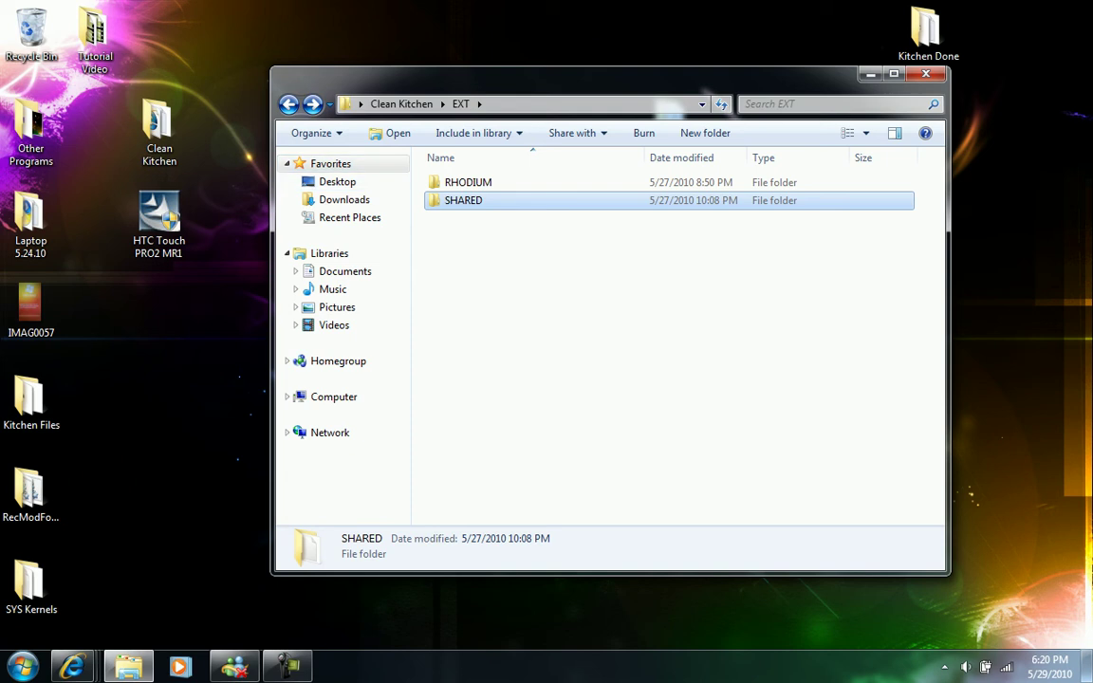
key(BackSpace)
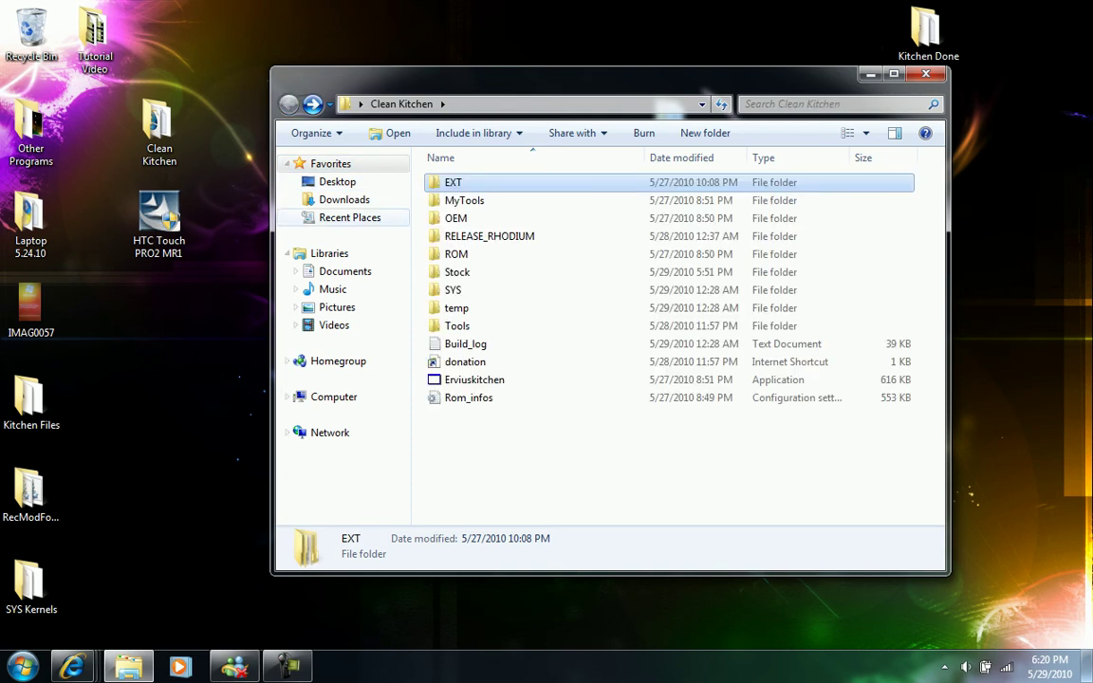
click(287, 666)
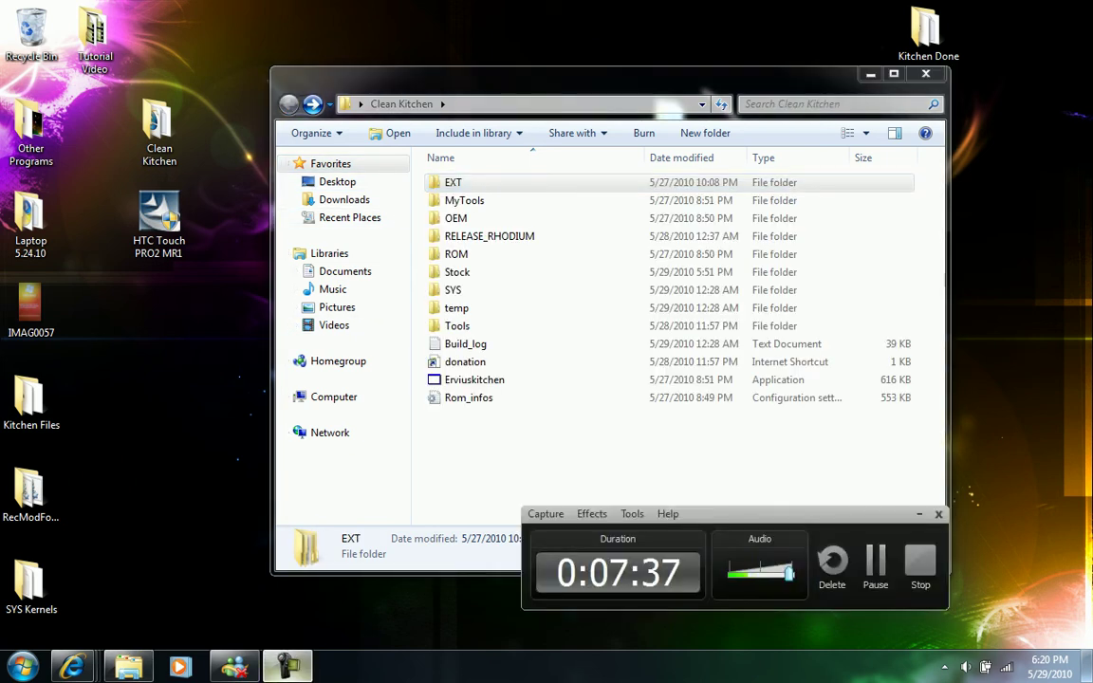
click(288, 667)
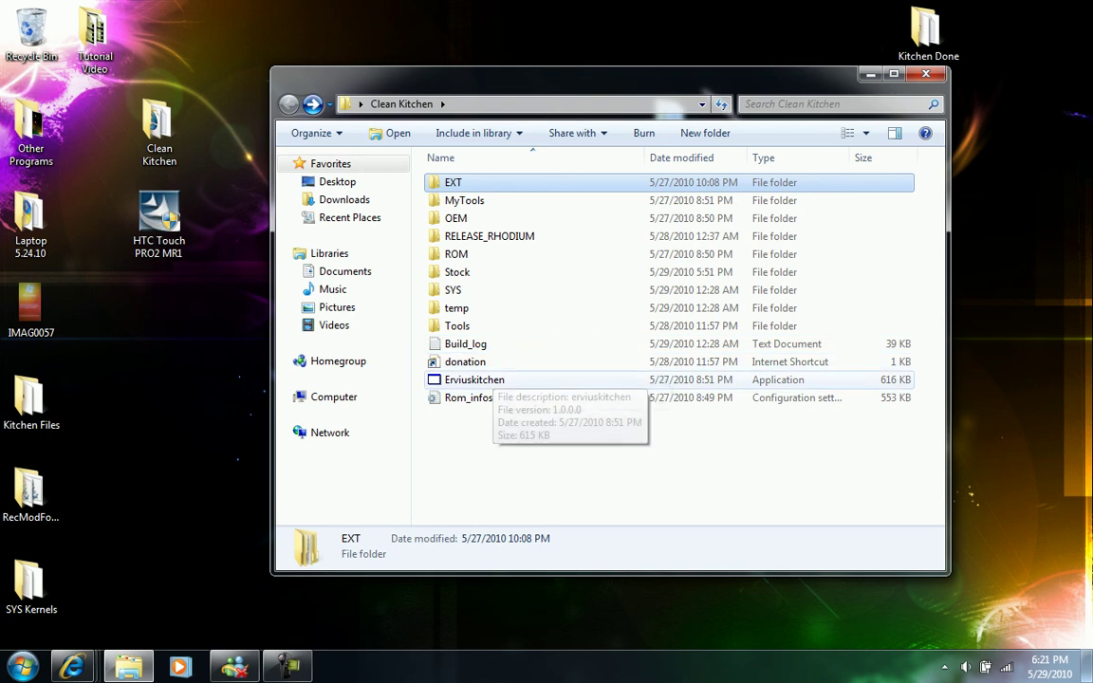
Run Erviuskitchen as administrator from the Clean Kitchen folder
click(469, 379)
right_click(490, 379)
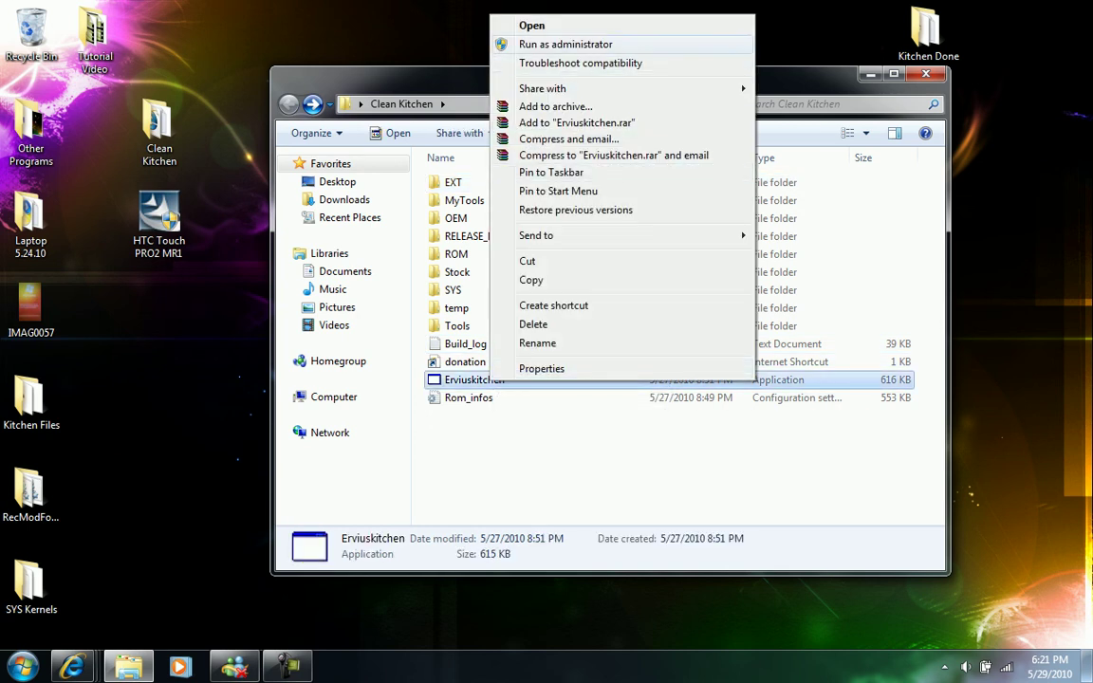
click(566, 44)
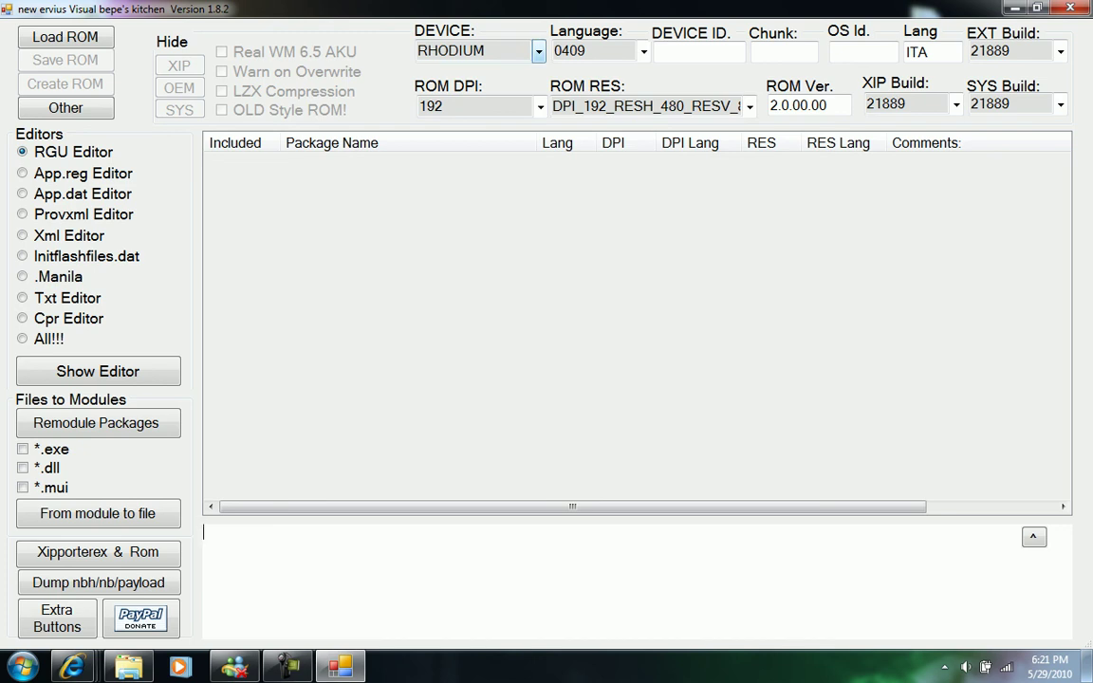
Select RHODIUM from the kitchen's DEVICE dropdown
click(538, 52)
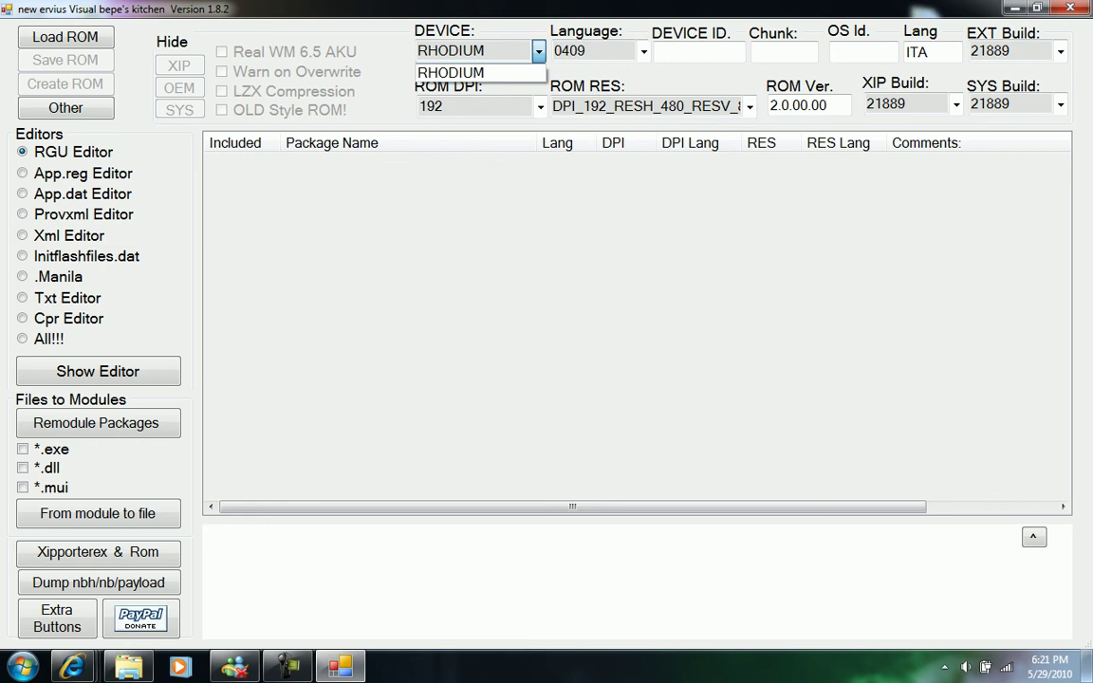
key(Return)
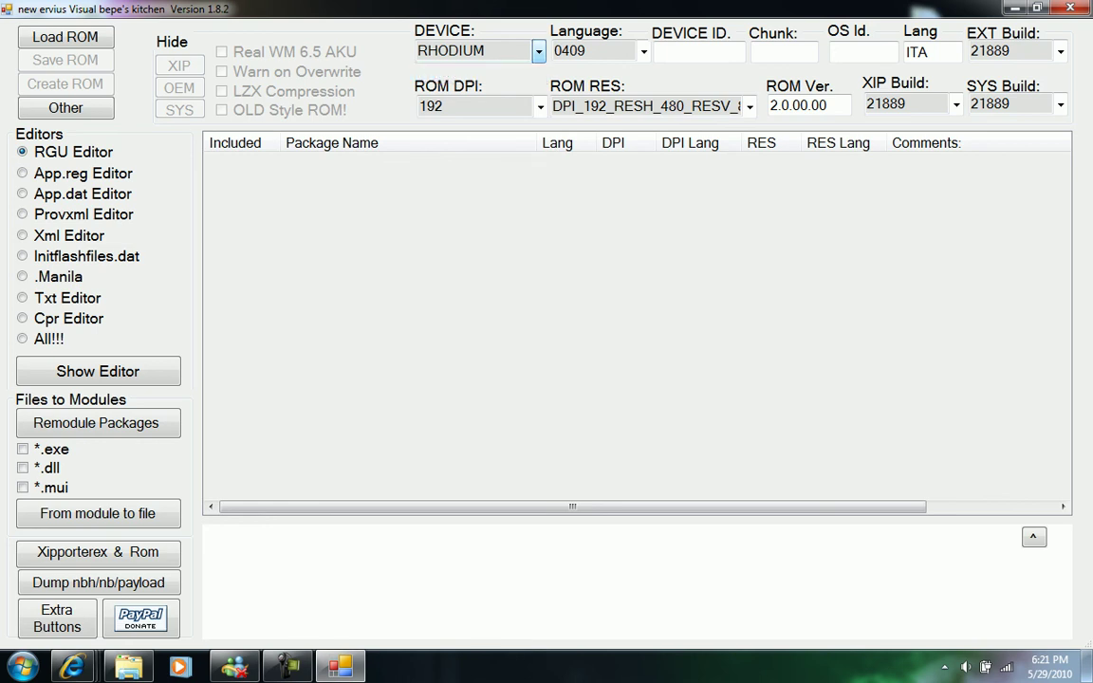
key(F4)
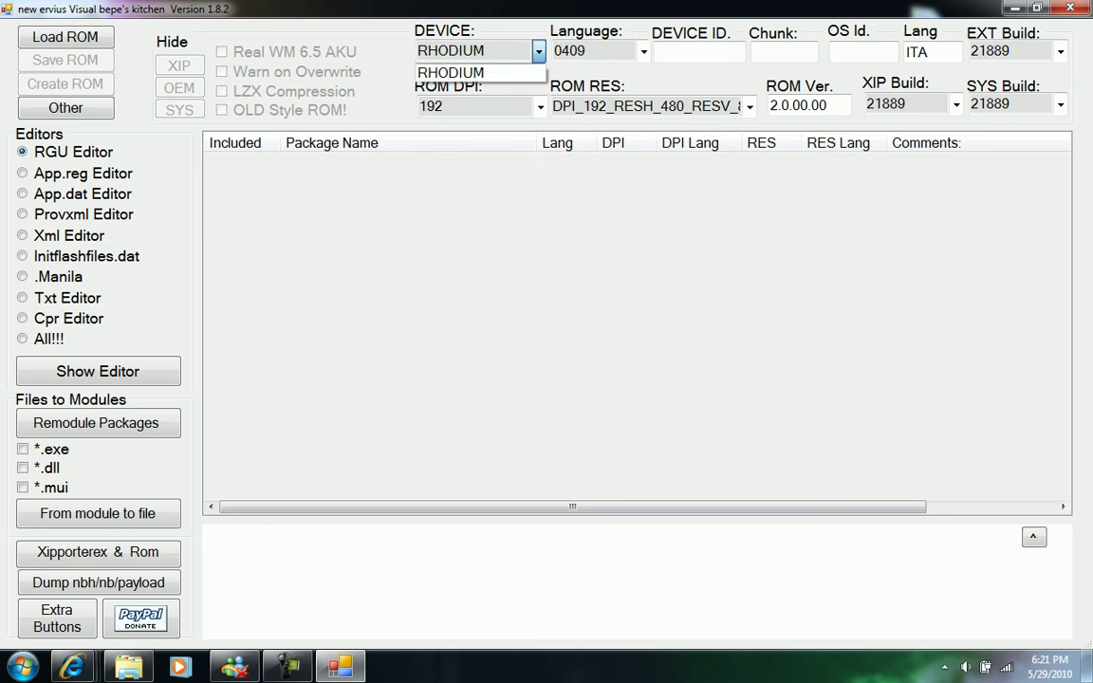
key(Return)
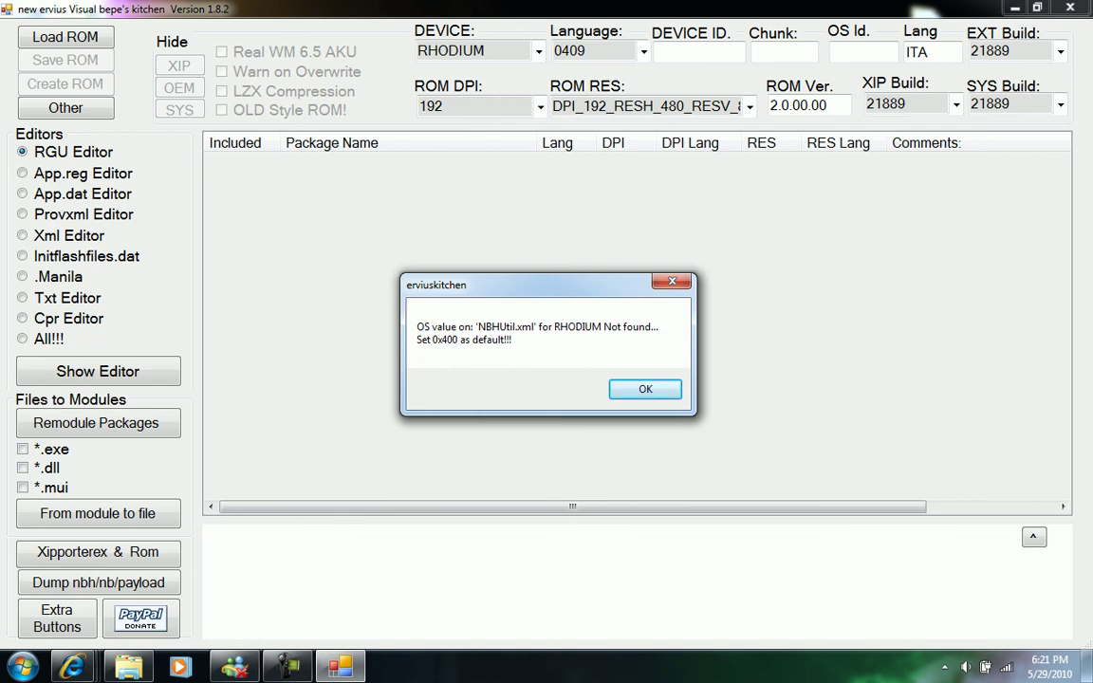
Accept the default OS value 0X400 so RHODIUM packages begin preparing
key(Return)
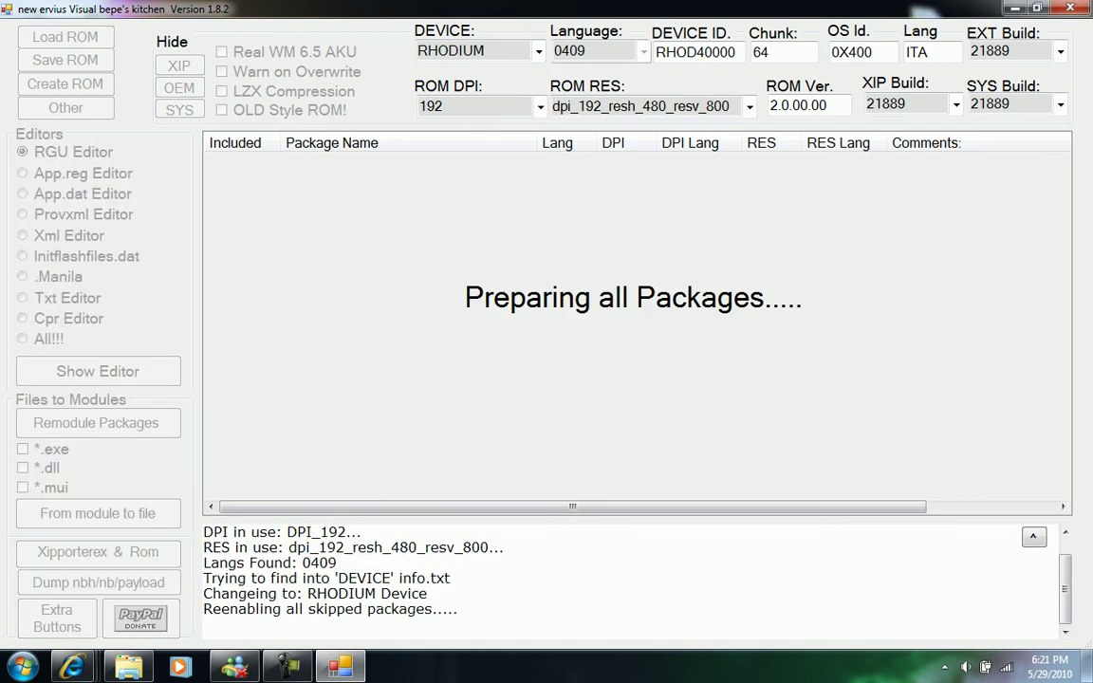